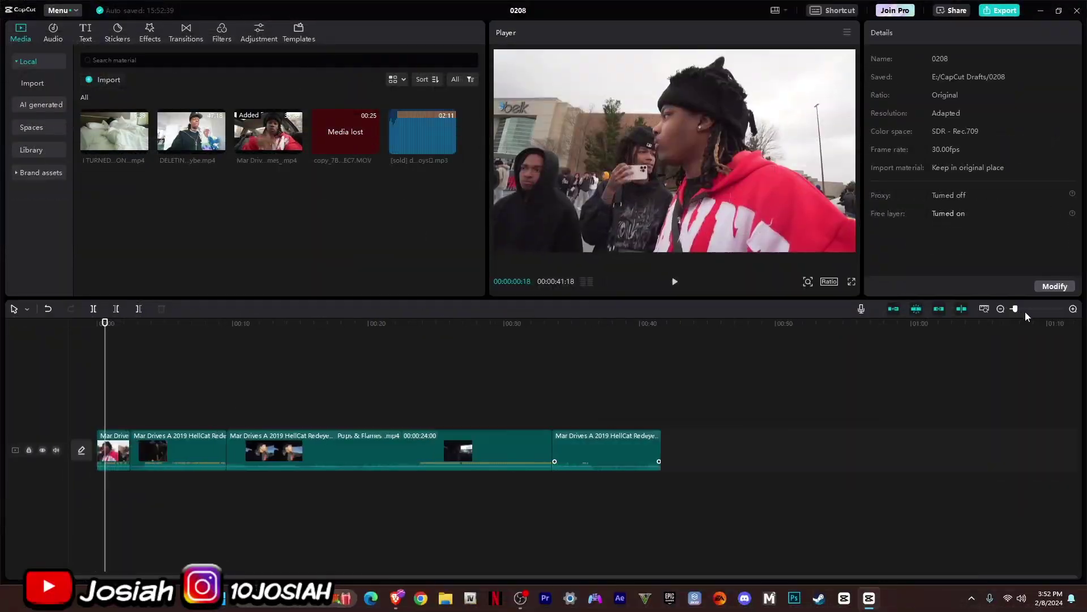
{"action": "scroll", "coordinate": [1022, 313], "scroll_direction": "up", "scroll_amount": 3}
{"action": "scroll", "coordinate": [1018, 315], "scroll_direction": "down", "scroll_amount": 4}
{"action": "scroll", "coordinate": [1018, 311], "scroll_direction": "up", "scroll_amount": 2}
{"action": "scroll", "coordinate": [1020, 315], "scroll_direction": "up", "scroll_amount": 3}
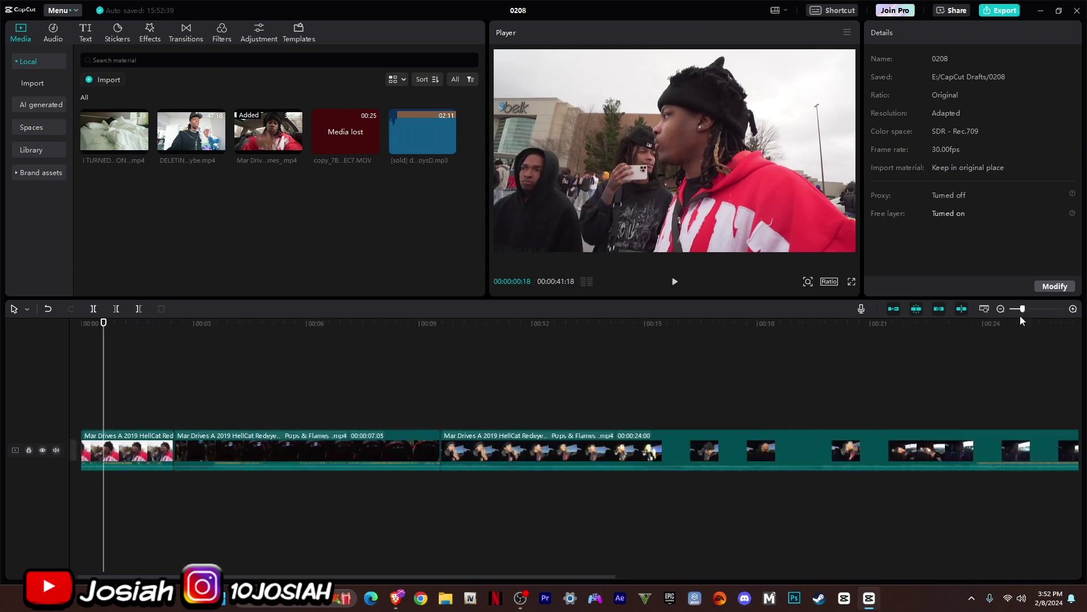
{"action": "scroll", "coordinate": [1014, 324], "scroll_direction": "down", "scroll_amount": 3}
{"action": "scroll", "coordinate": [1018, 325], "scroll_direction": "up", "scroll_amount": 4}
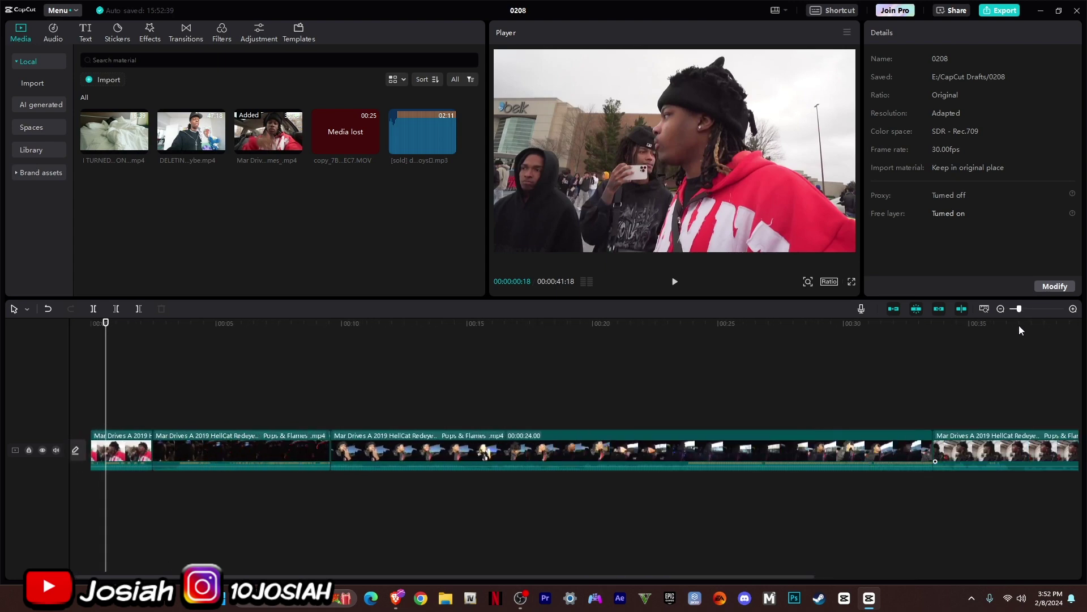
{"action": "scroll", "coordinate": [1018, 325], "scroll_direction": "down", "scroll_amount": 1}
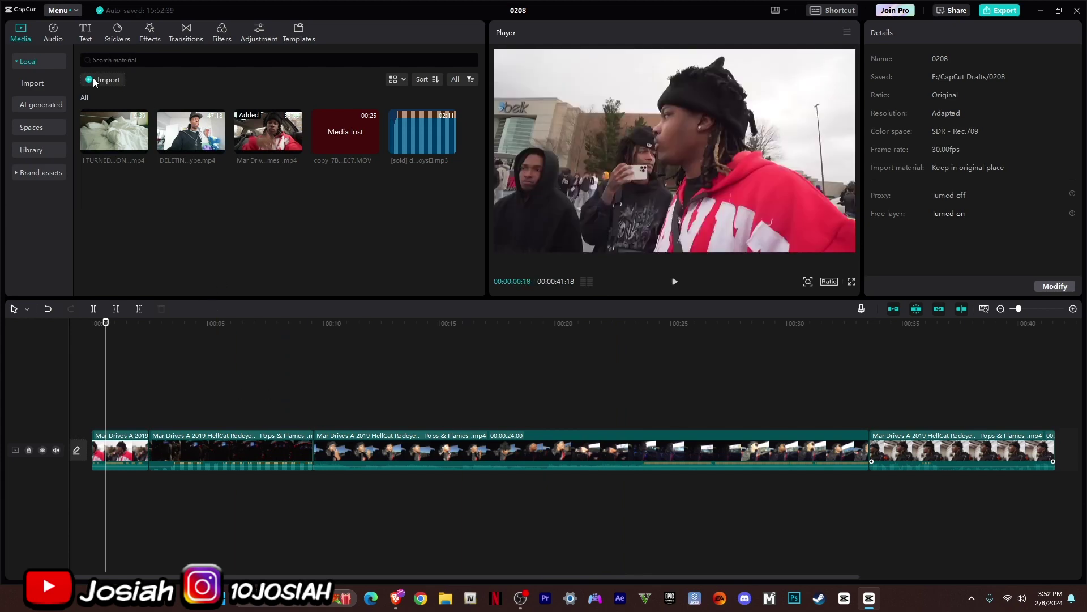
Step: Add the sample type beat mp3 beneath the video track and lower its volume to -3.1 dB
{"action": "left_click_drag", "start_coordinate": [433, 132], "coordinate": [510, 492]}
{"action": "left_click", "coordinate": [378, 464]}
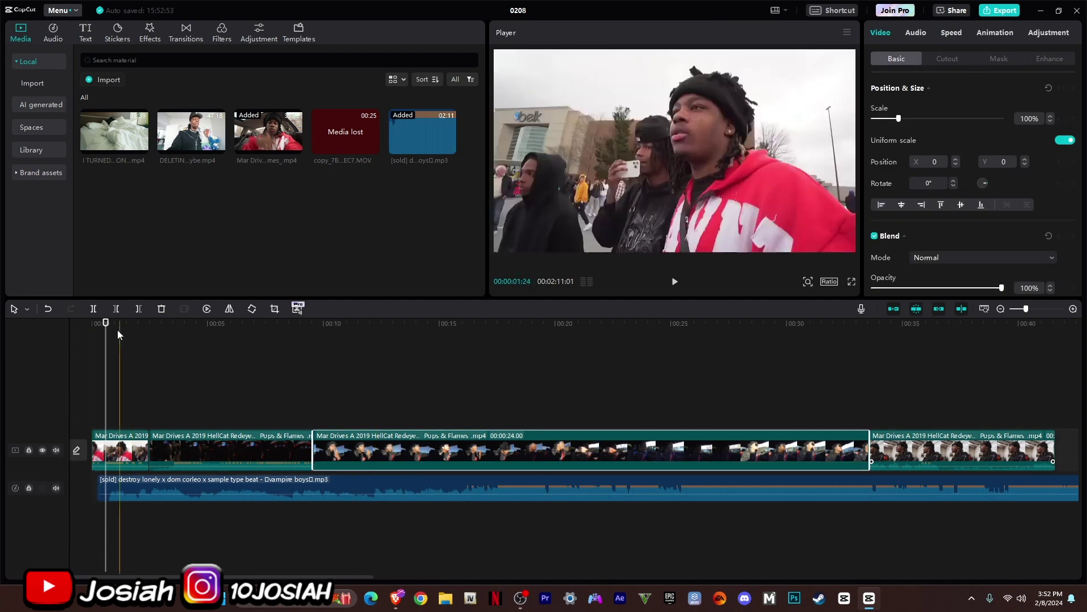
{"action": "key", "text": "space"}
{"action": "left_click", "coordinate": [201, 494]}
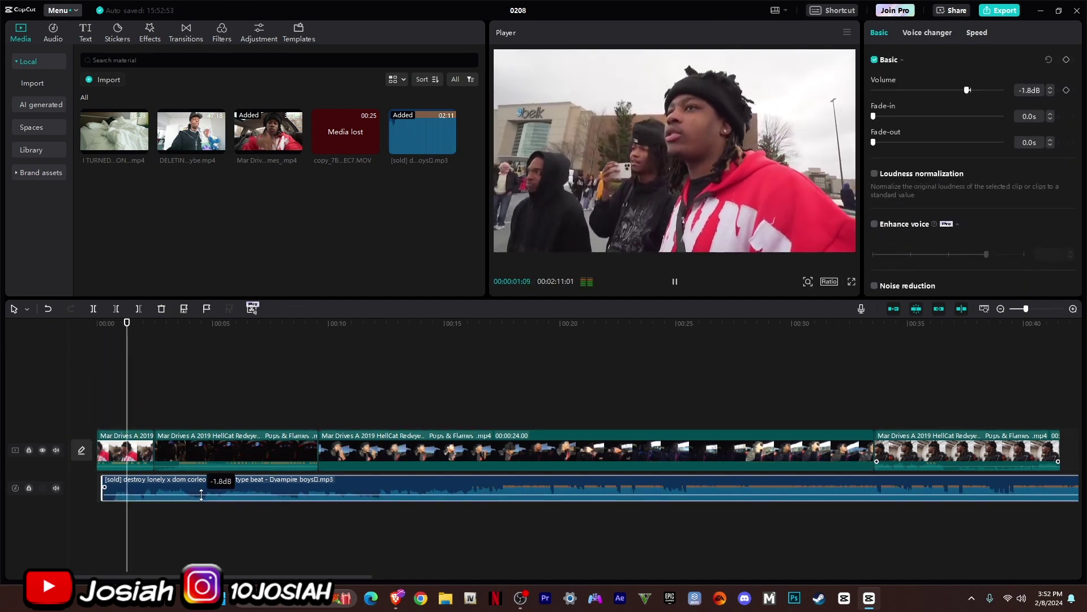
{"action": "left_click_drag", "start_coordinate": [201, 494], "coordinate": [203, 495]}
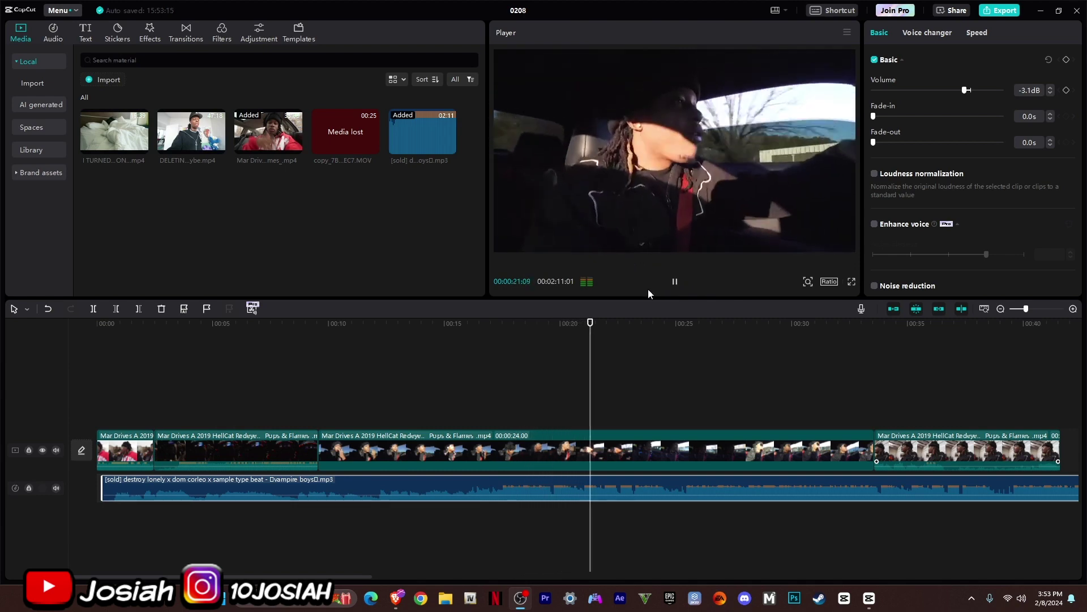
Step: Split the music at 00:00:34:08, where the last clip begins talking, lower the second part to -13.1 dB and preview it
{"action": "left_click", "coordinate": [820, 322]}
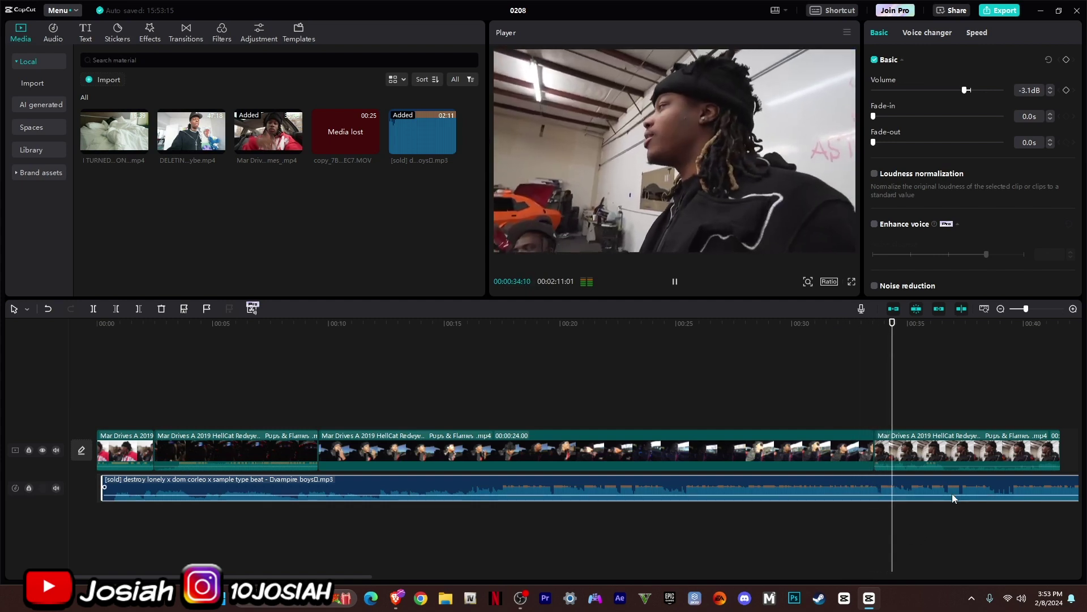
{"action": "left_click_drag", "start_coordinate": [1026, 311], "coordinate": [1025, 311]}
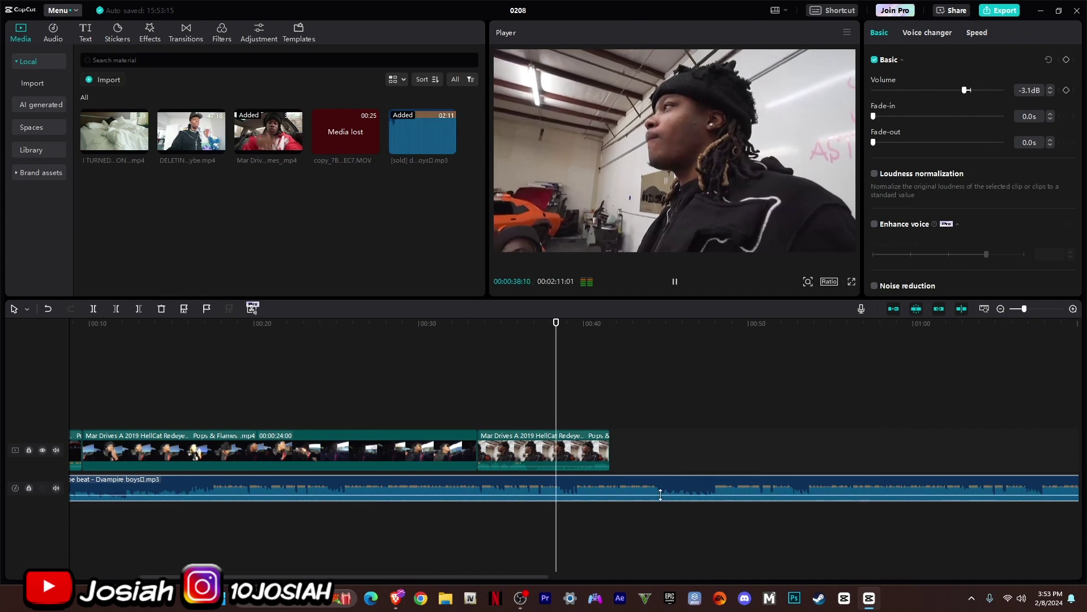
{"action": "left_click", "coordinate": [489, 339]}
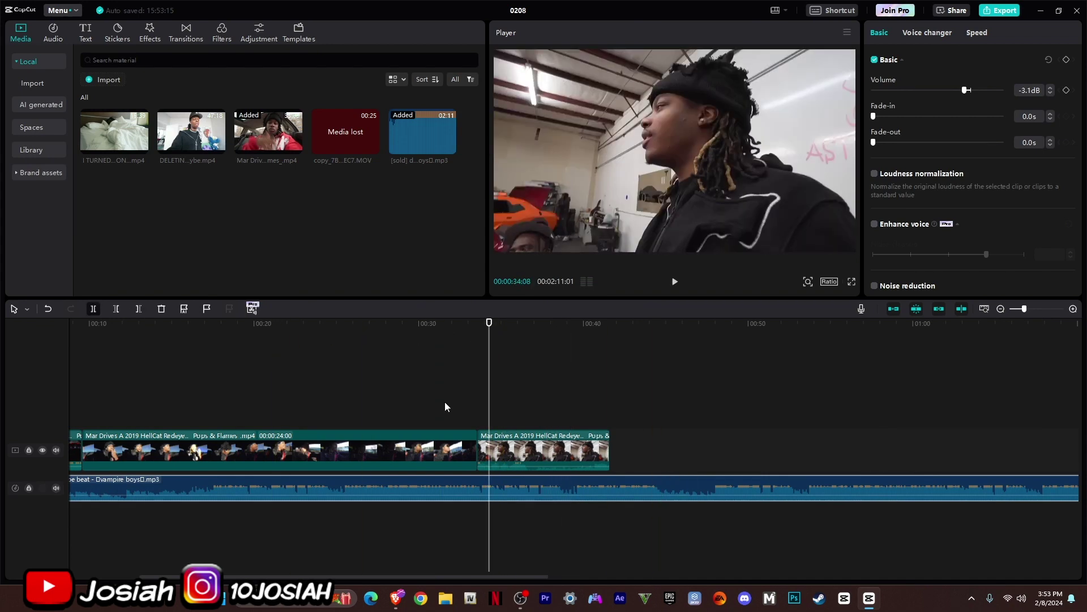
{"action": "key", "text": "ctrl+b"}
{"action": "left_click_drag", "start_coordinate": [538, 486], "coordinate": [538, 496]}
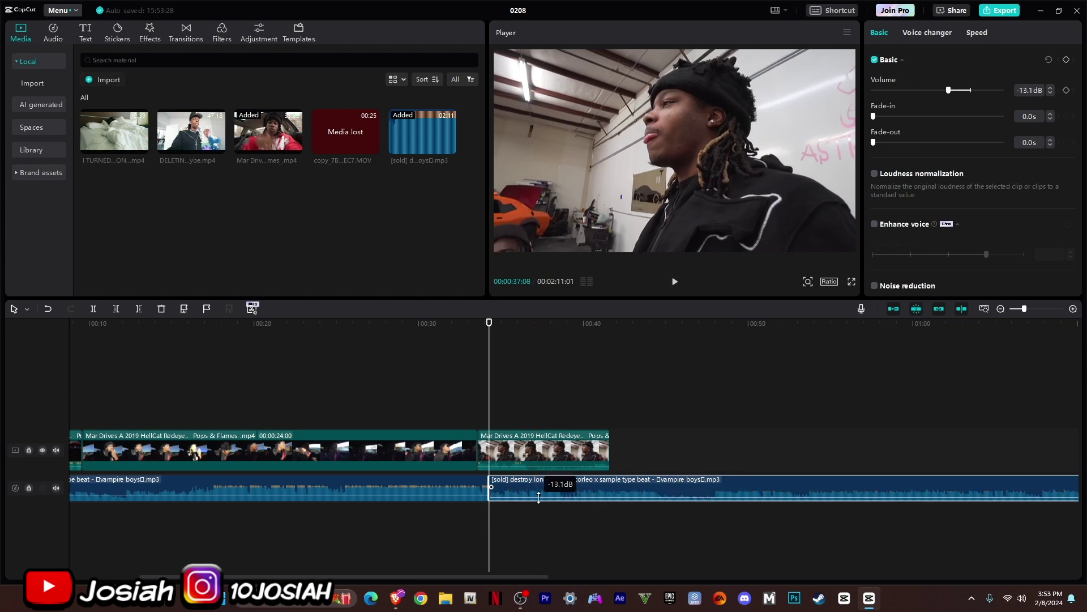
{"action": "key", "text": "space"}
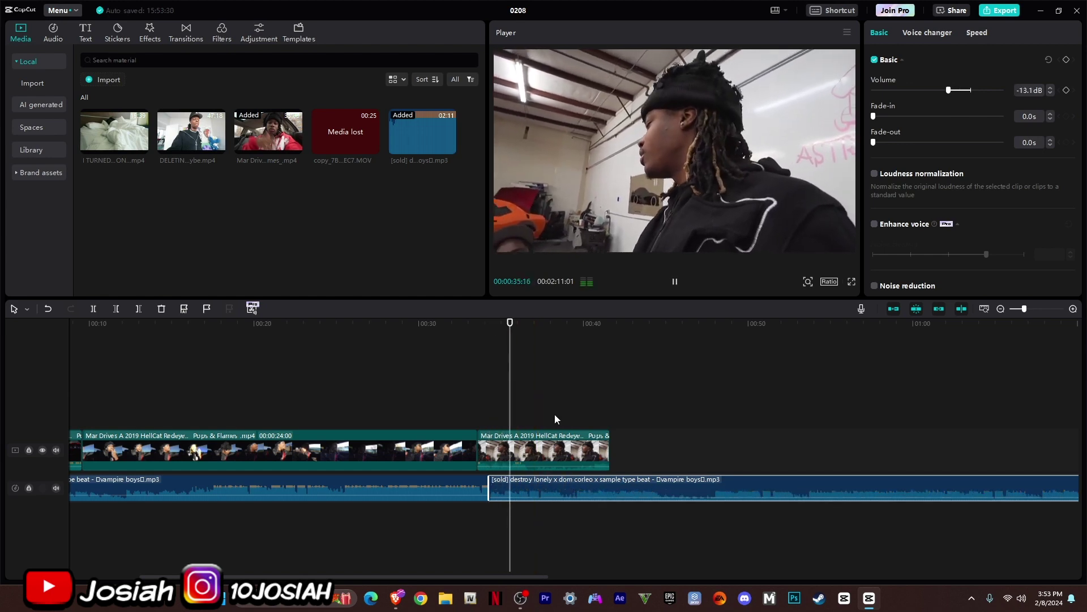
{"action": "left_click_drag", "start_coordinate": [585, 497], "coordinate": [585, 497]}
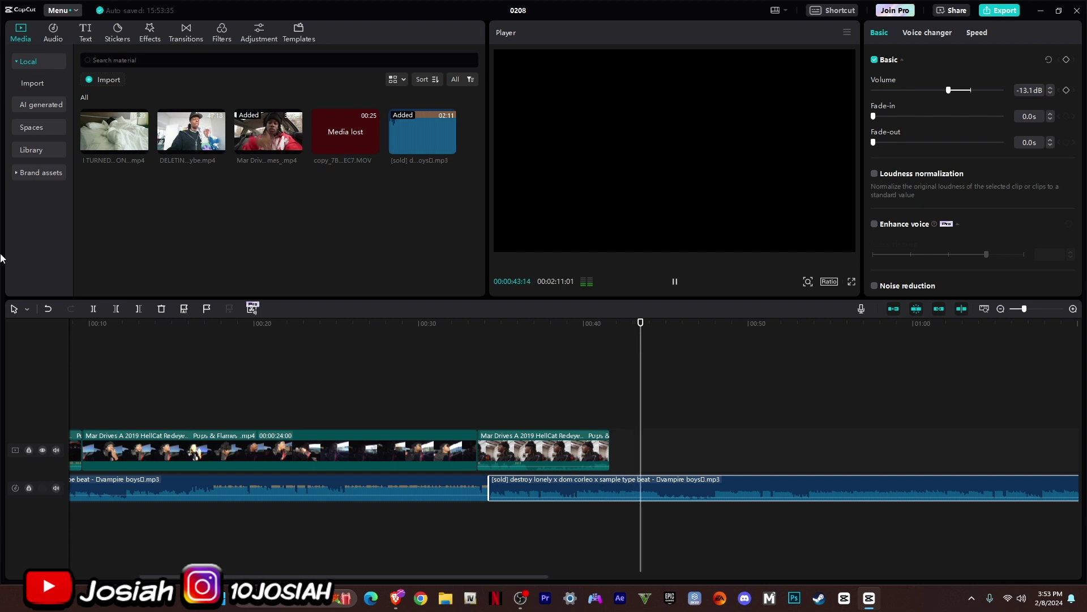
Step: Split the music at about 44 seconds, shortly after the video ends, and delete the remaining part
{"action": "left_click", "coordinate": [94, 308]}
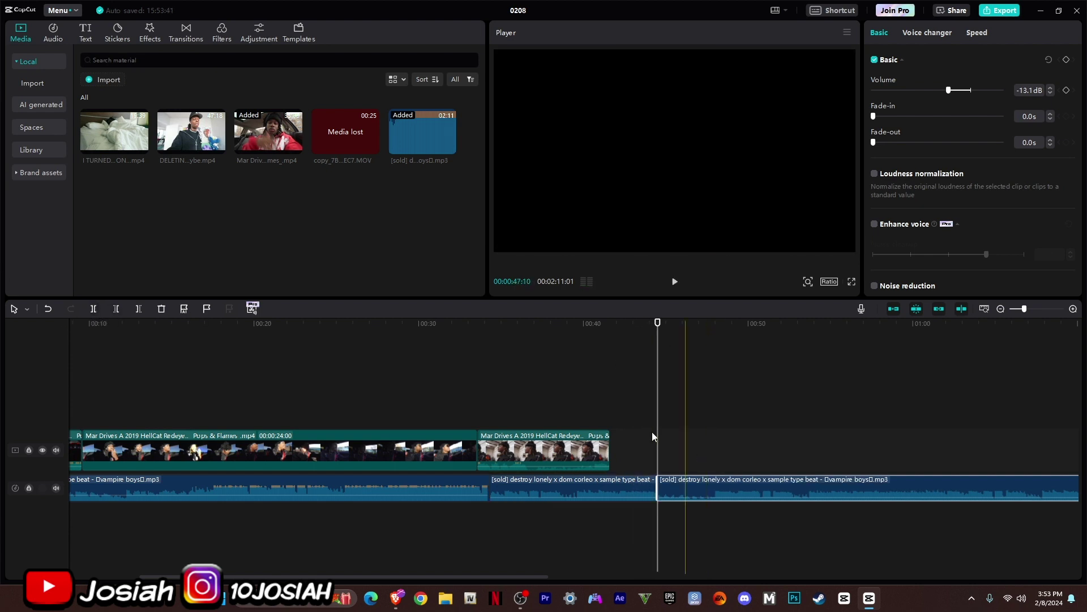
{"action": "right_click", "coordinate": [725, 488]}
{"action": "left_click", "coordinate": [760, 433]}
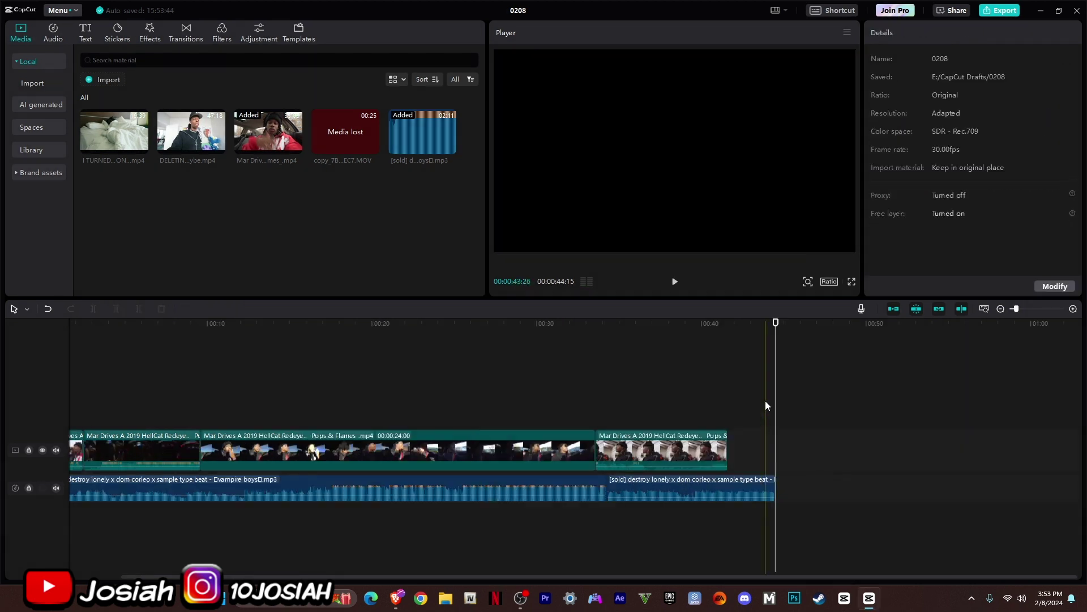
Step: Add a Default text clip above the video track and align it with the start of the timeline
{"action": "left_click", "coordinate": [148, 36]}
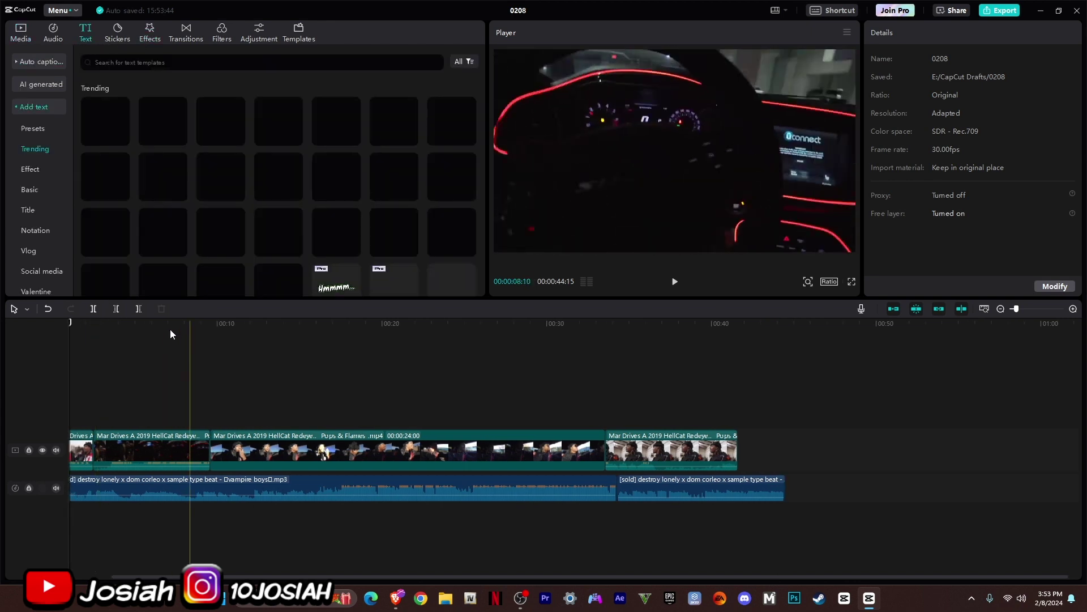
{"action": "left_click_drag", "start_coordinate": [2, 345], "coordinate": [2, 344]}
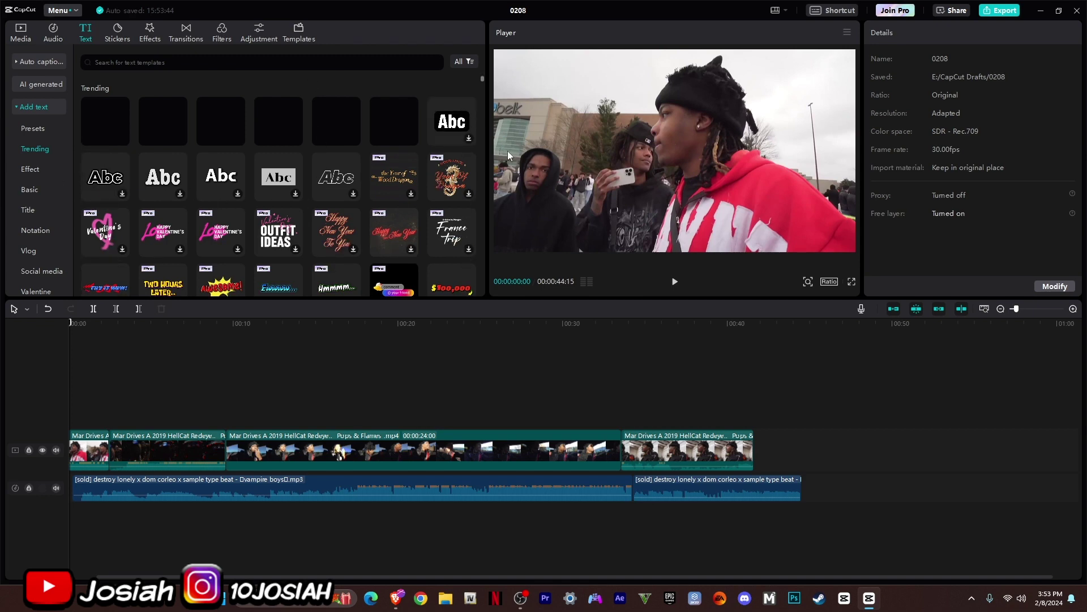
{"action": "scroll", "coordinate": [482, 82], "scroll_direction": "down", "scroll_amount": 1}
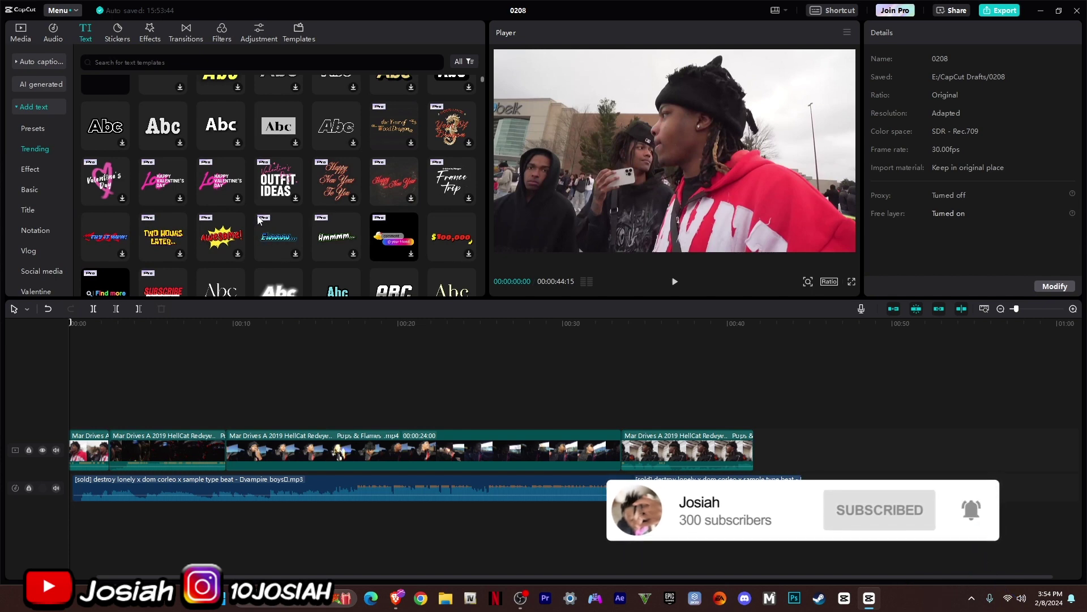
{"action": "scroll", "coordinate": [258, 219], "scroll_direction": "down", "scroll_amount": 5}
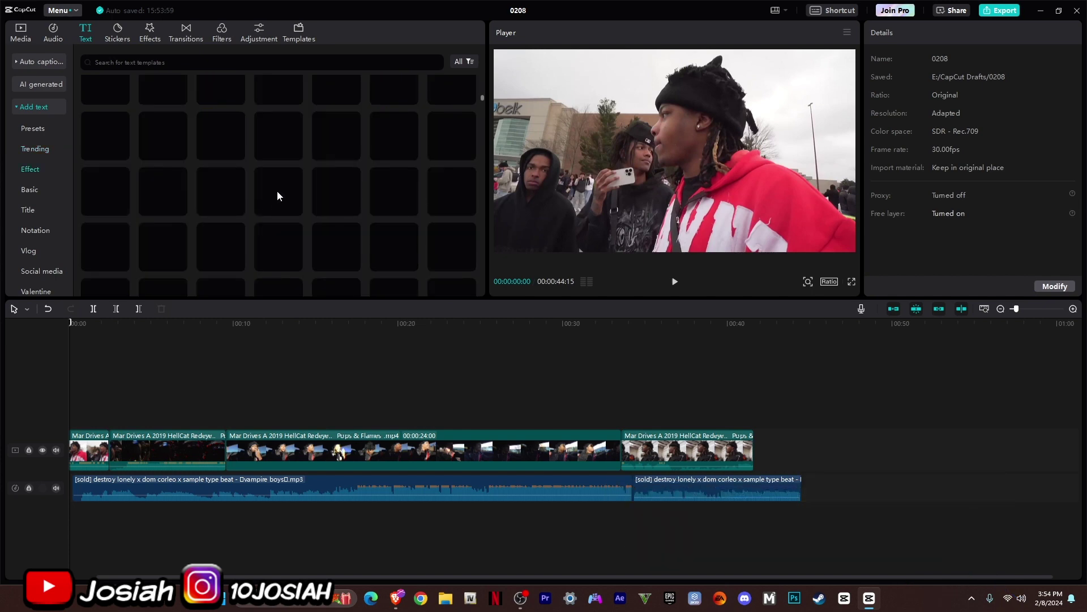
{"action": "scroll", "coordinate": [282, 198], "scroll_direction": "up", "scroll_amount": 4}
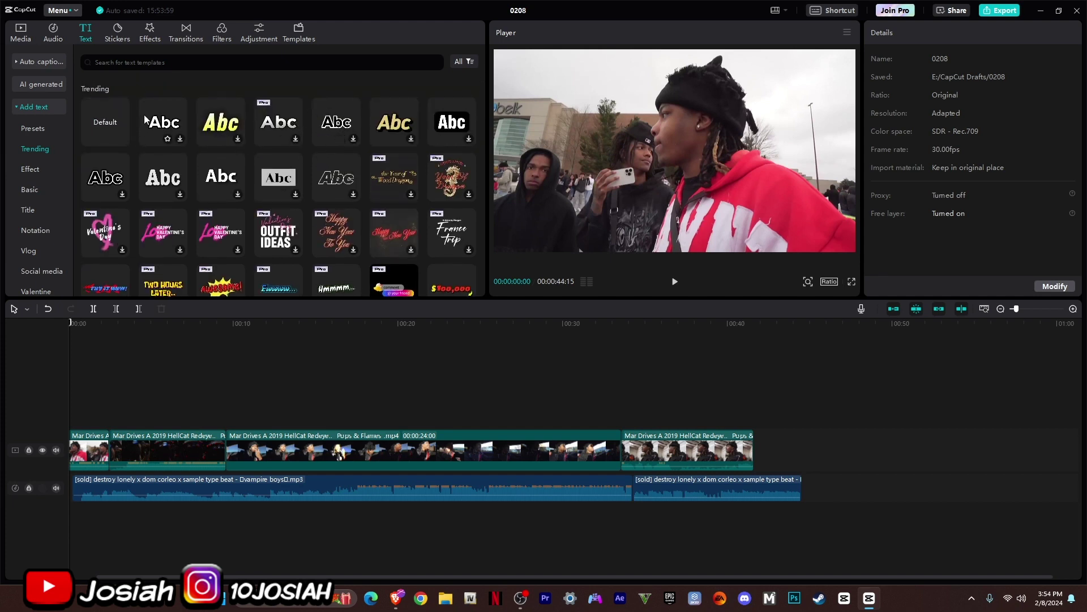
{"action": "left_click_drag", "start_coordinate": [90, 273], "coordinate": [87, 403]}
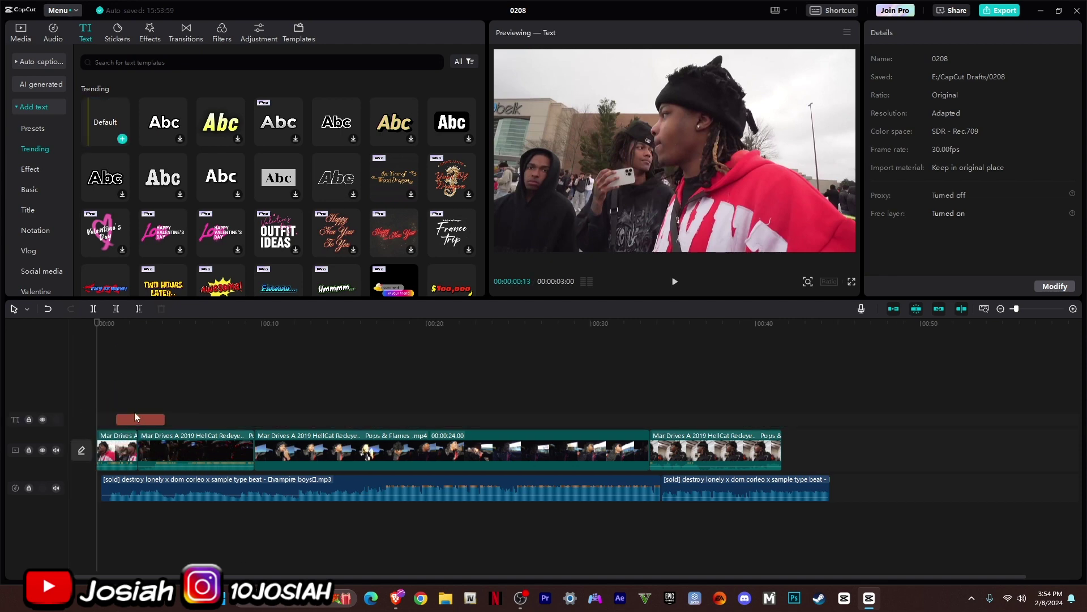
{"action": "left_click", "coordinate": [119, 420]}
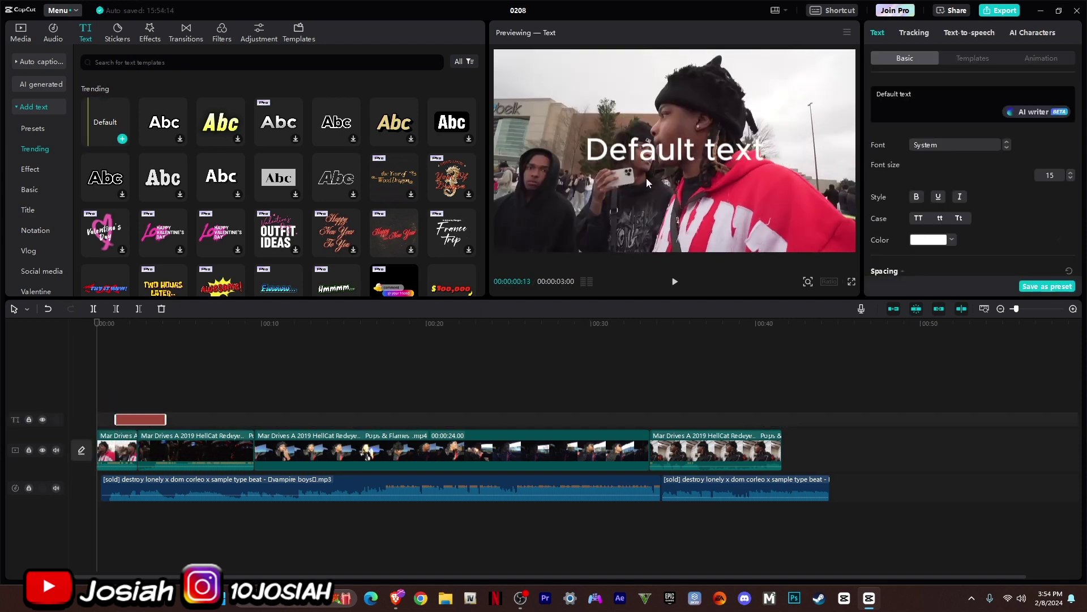
{"action": "left_click", "coordinate": [625, 142]}
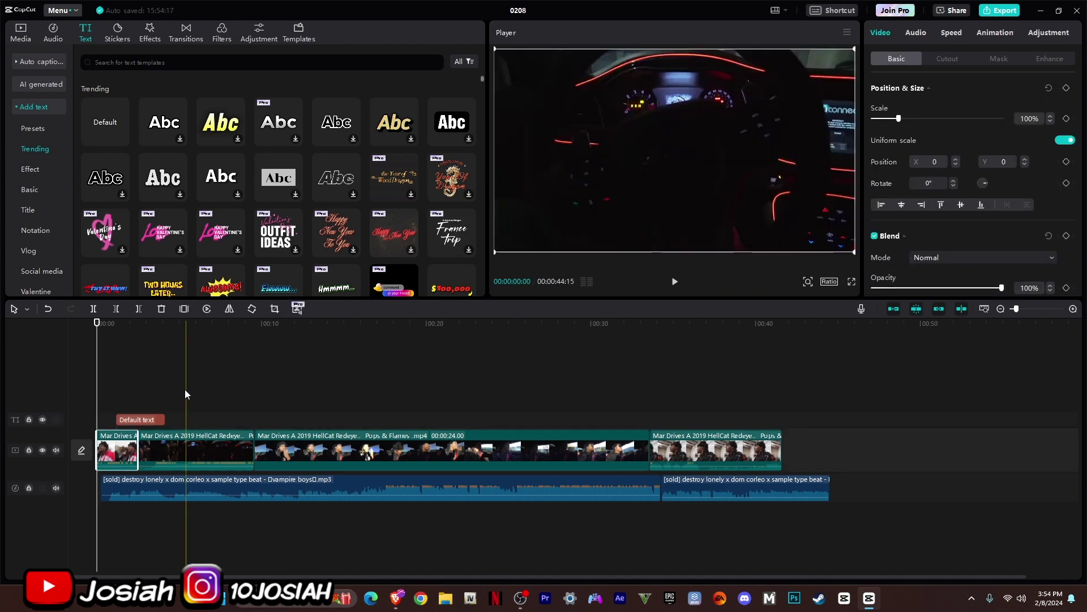
{"action": "left_click", "coordinate": [137, 420]}
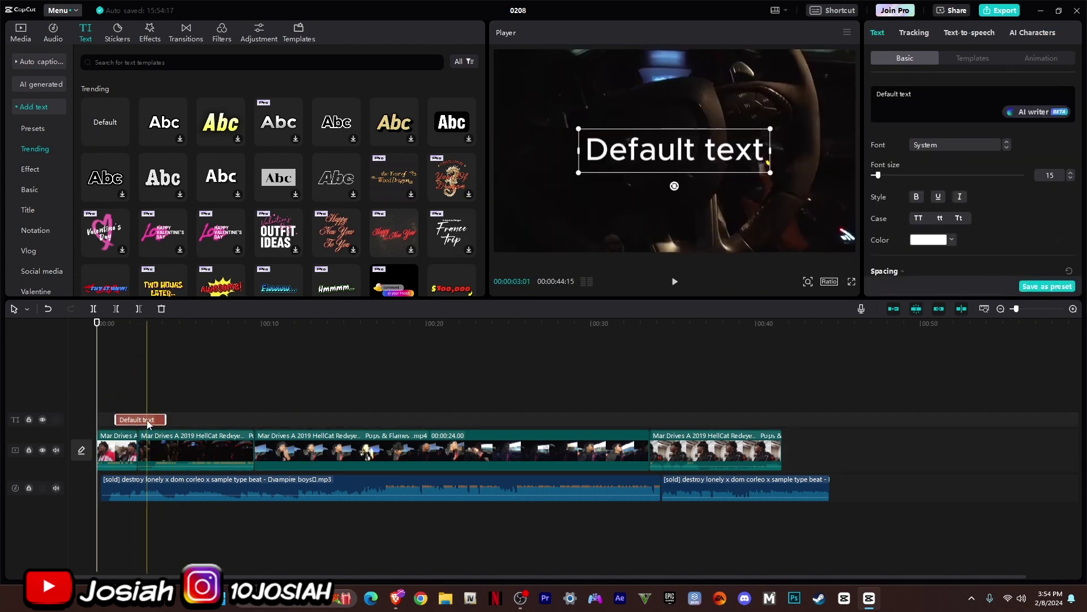
{"action": "left_click_drag", "start_coordinate": [147, 420], "coordinate": [127, 420]}
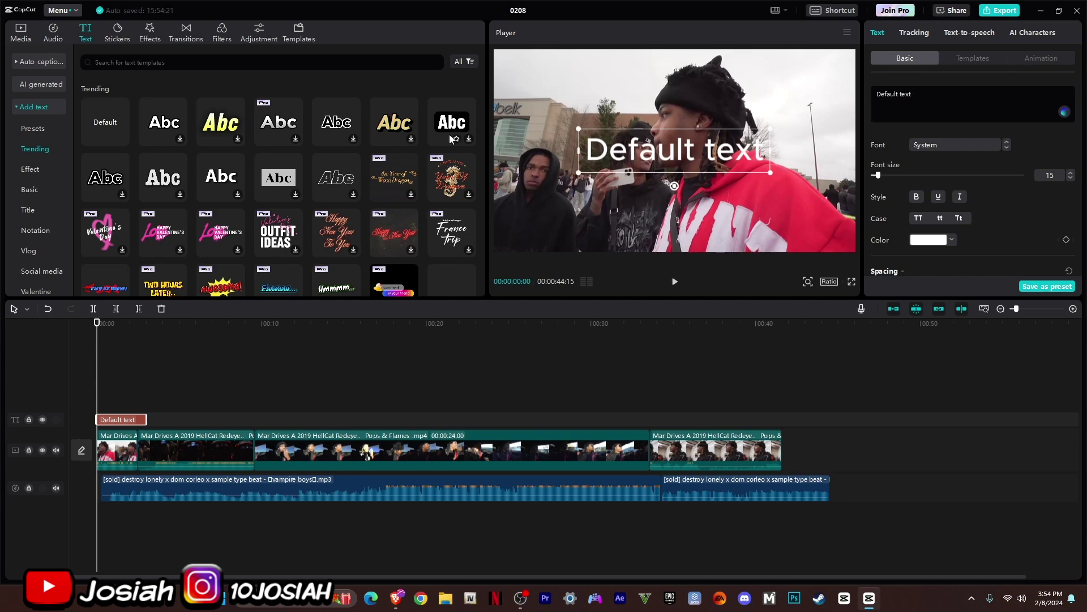
Step: Replace the default wording of the text clip with "MAR DRIVES HELLCAY"
{"action": "type", "text": "M"}
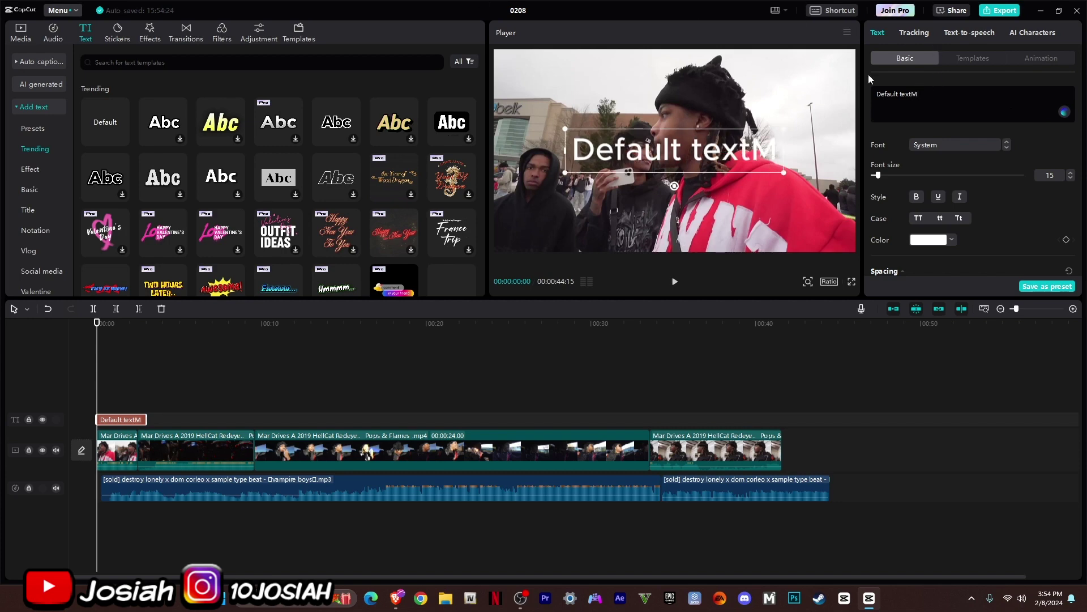
{"action": "key", "text": "BackSpace"}
{"action": "key", "text": "BackSpace"}
{"action": "key", "text": "BackSpace"}
{"action": "key", "text": "BackSpace"}
{"action": "key", "text": "BackSpace"}
{"action": "key", "text": "BackSpace"}
{"action": "key", "text": "BackSpace"}
{"action": "key", "text": "BackSpace"}
{"action": "key", "text": "BackSpace"}
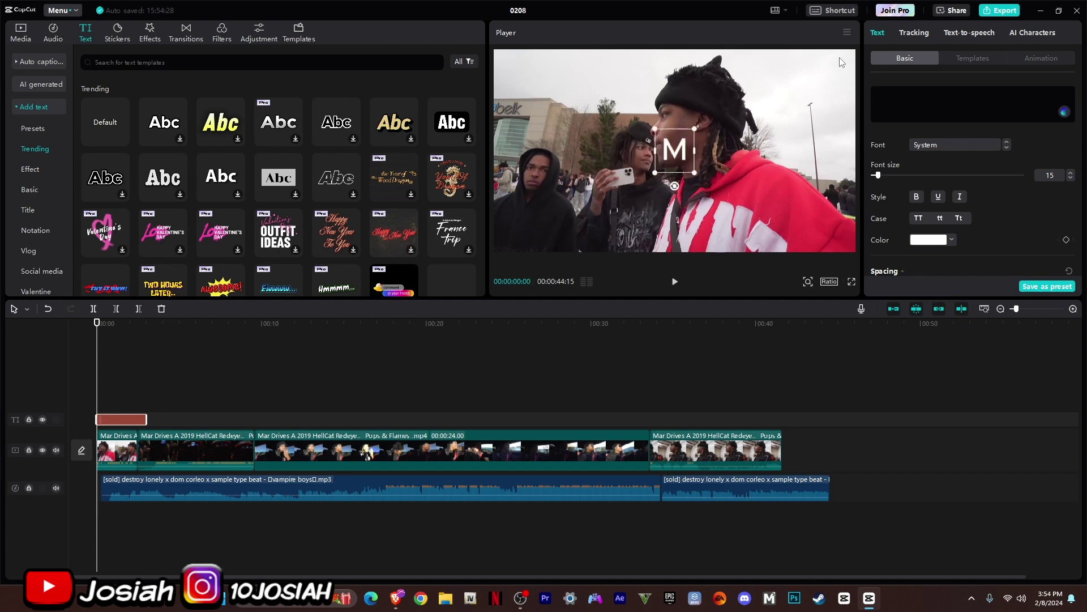
{"action": "type", "text": "MAR DRIVES H"}
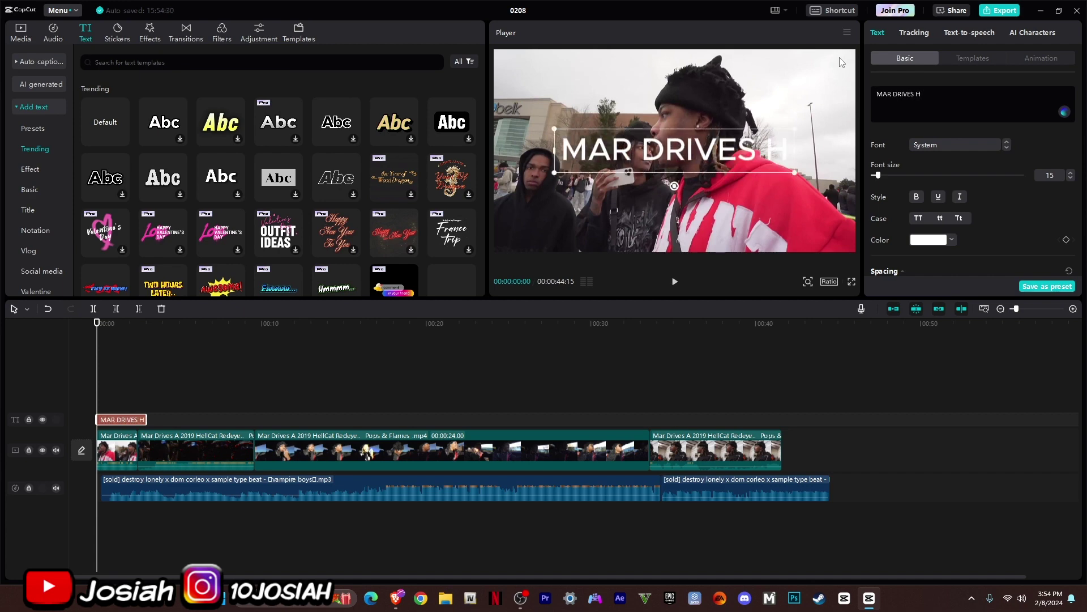
{"action": "type", "text": "ELLCAY"}
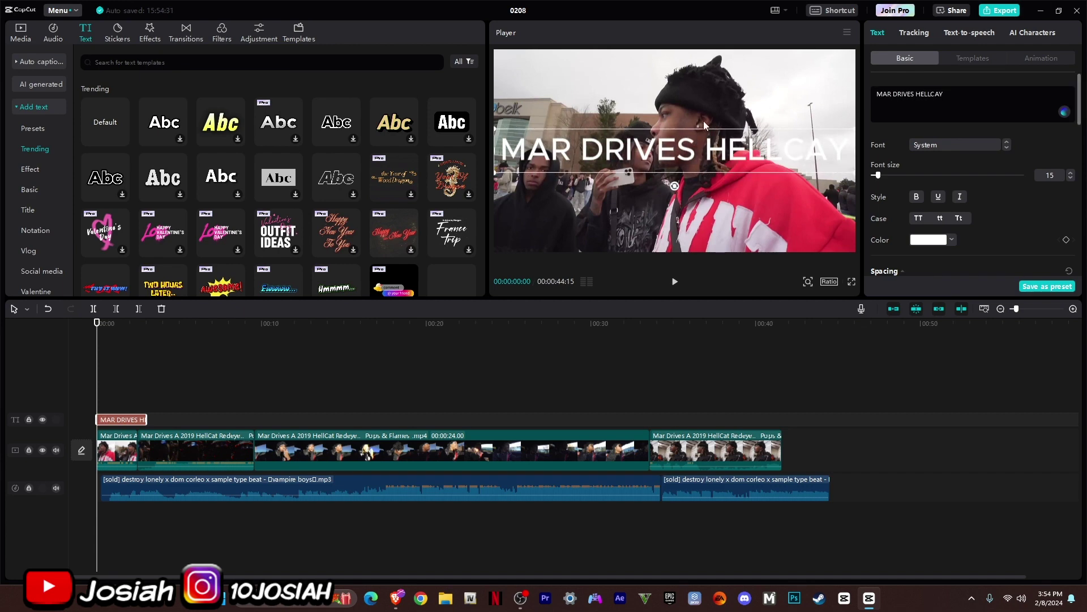
Step: Move the title to the bottom centre of the frame, about Y -776, and set its font to Core Sans D 77 Cn Black
{"action": "left_click_drag", "start_coordinate": [717, 168], "coordinate": [712, 225]}
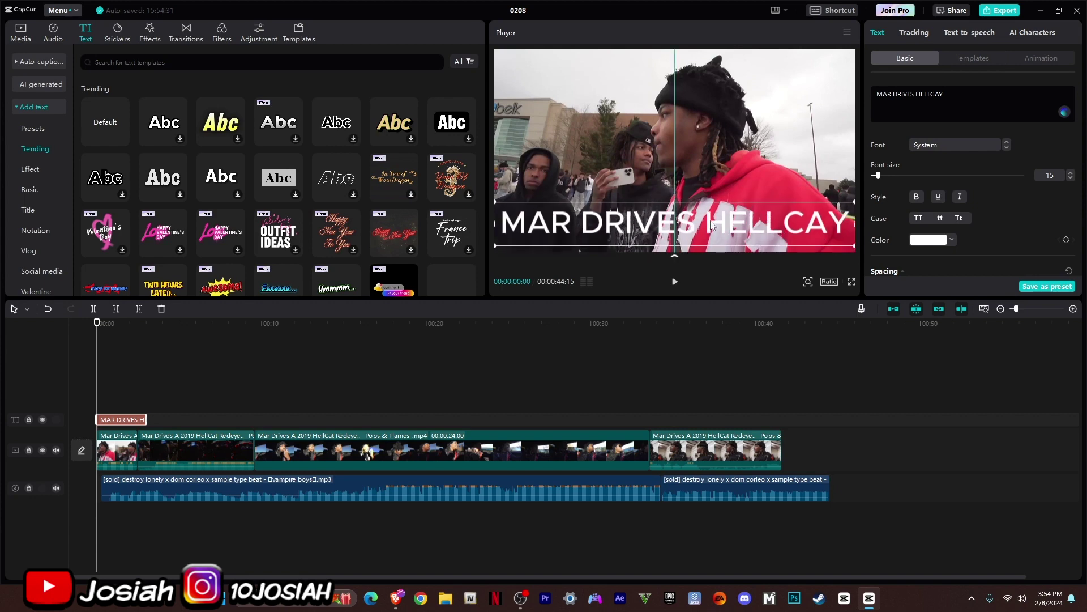
{"action": "left_click", "coordinate": [966, 142]}
{"action": "left_click", "coordinate": [959, 216]}
Step: Enable a black stroke around the title text
{"action": "scroll", "coordinate": [965, 219], "scroll_direction": "down", "scroll_amount": 3}
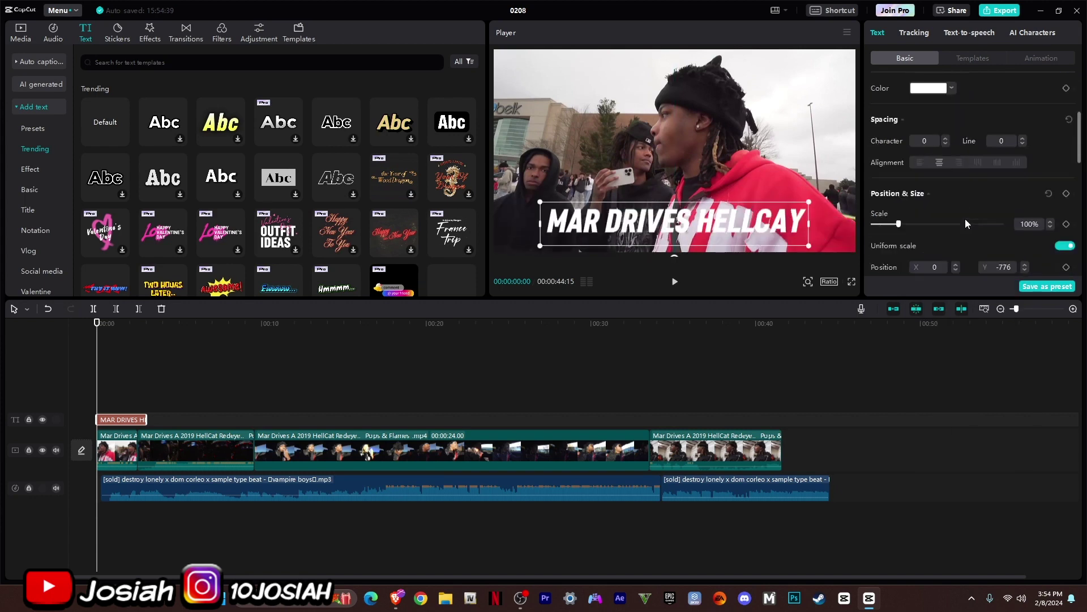
{"action": "scroll", "coordinate": [963, 210], "scroll_direction": "down", "scroll_amount": 6}
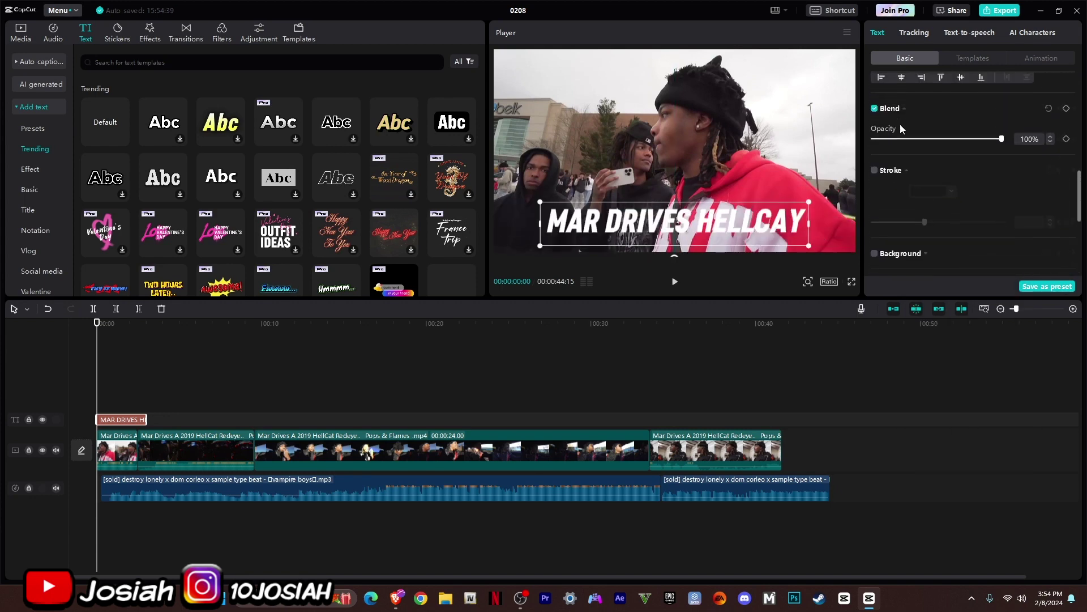
{"action": "left_click", "coordinate": [892, 108]}
Step: Correct the title to "MAR DRIVES HELLCAT" and change its text colour to yellow
{"action": "scroll", "coordinate": [923, 195], "scroll_direction": "up", "scroll_amount": 10}
{"action": "key", "text": "BackSpace"}
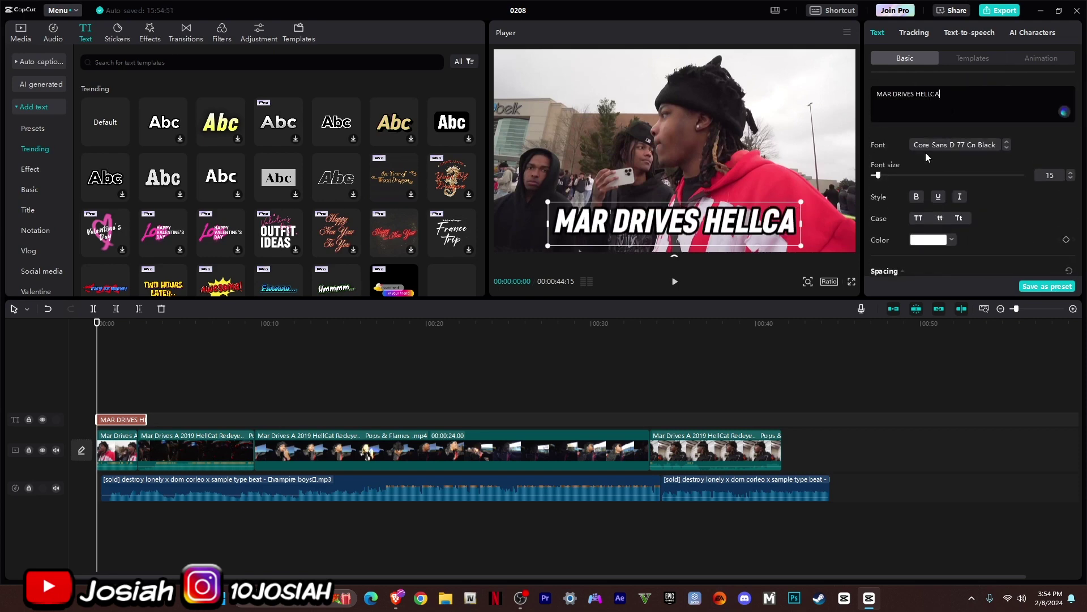
{"action": "type", "text": "T"}
{"action": "left_click", "coordinate": [926, 240]}
{"action": "left_click", "coordinate": [920, 339]}
{"action": "left_click", "coordinate": [510, 374]}
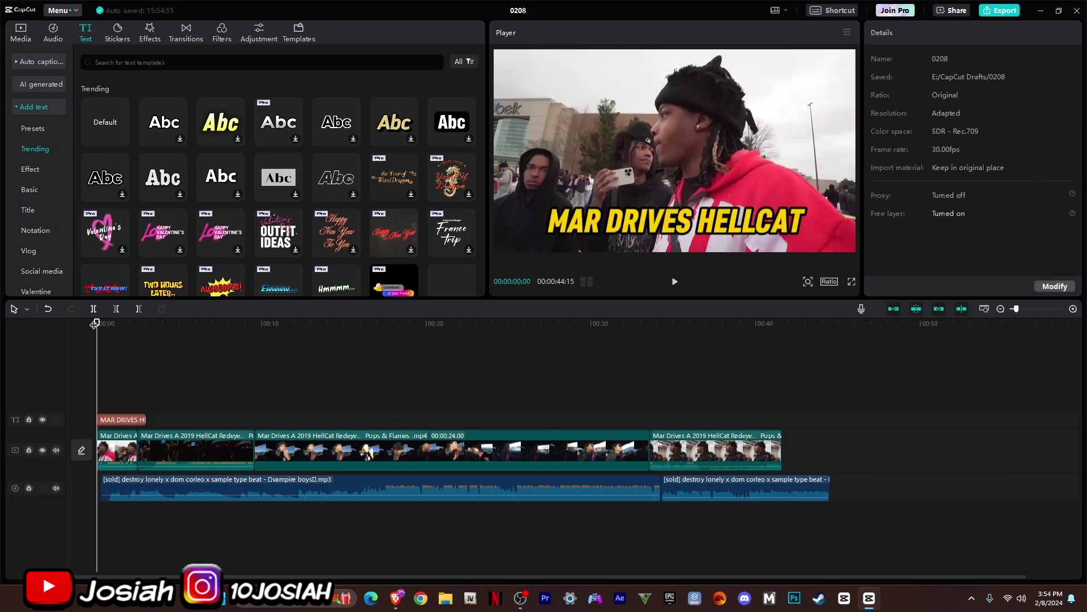
Step: Apply an entrance animation to the "MAR DRIVES HELLCAT" title and play it back from the start
{"action": "left_click", "coordinate": [137, 419]}
{"action": "left_click", "coordinate": [969, 32]}
{"action": "left_click", "coordinate": [914, 32]}
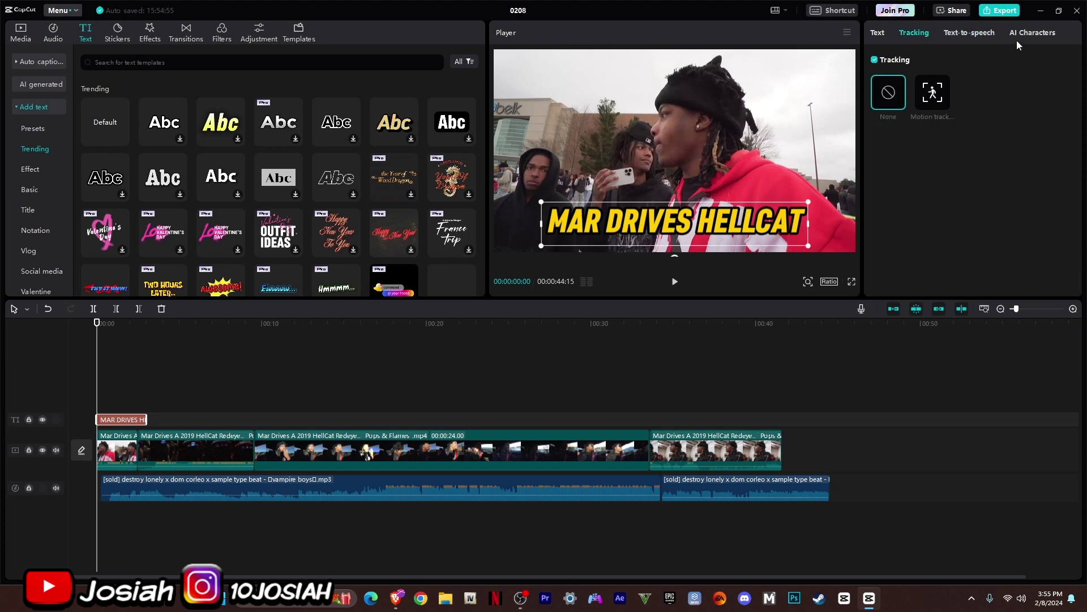
{"action": "left_click", "coordinate": [877, 32]}
{"action": "left_click", "coordinate": [1041, 58]}
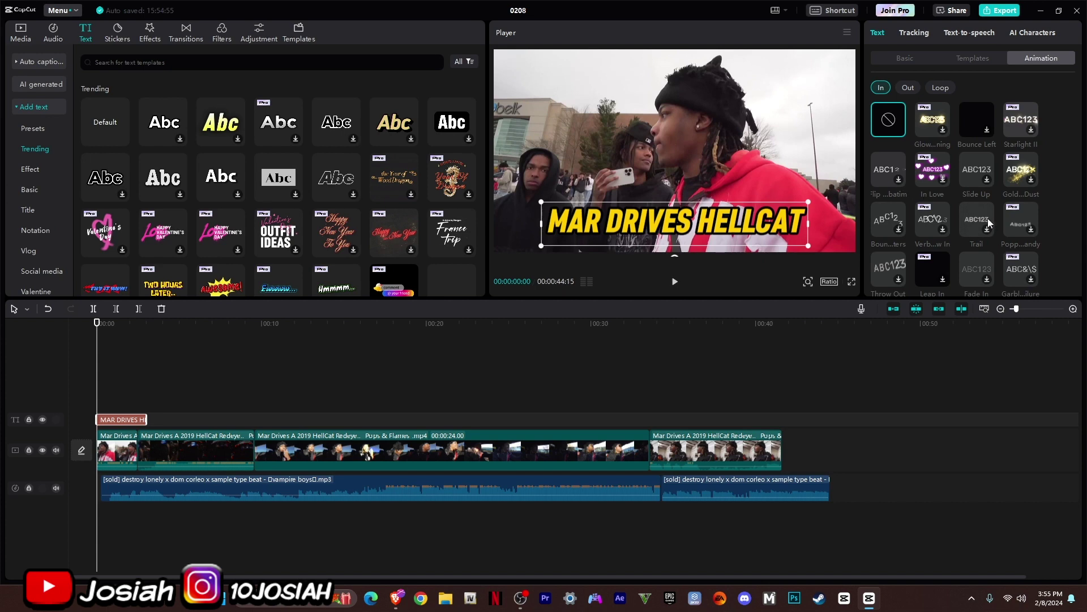
{"action": "key", "text": "Escape"}
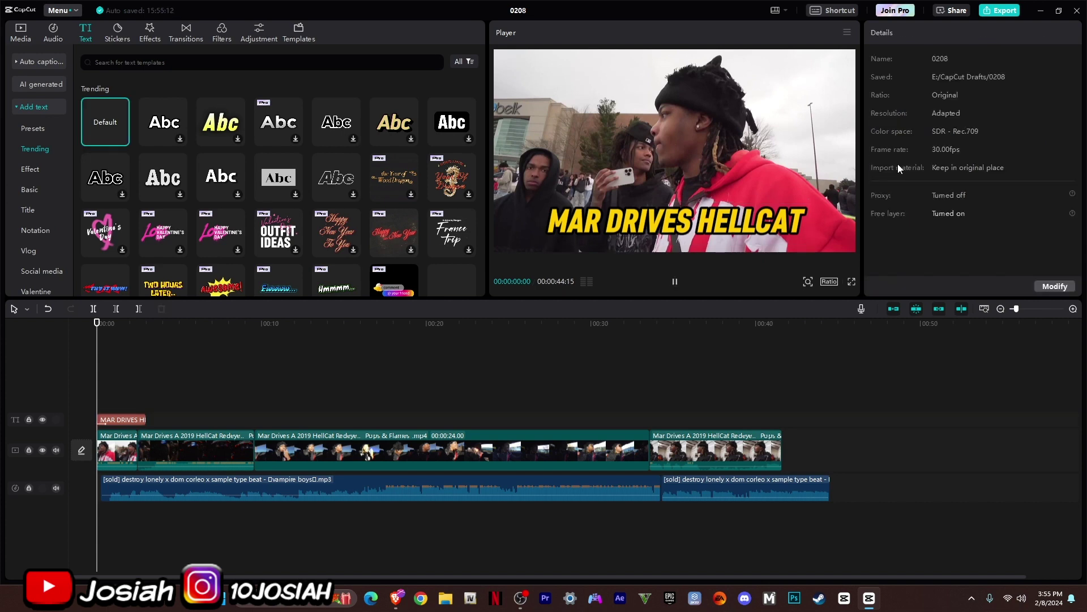
{"action": "key", "text": "space"}
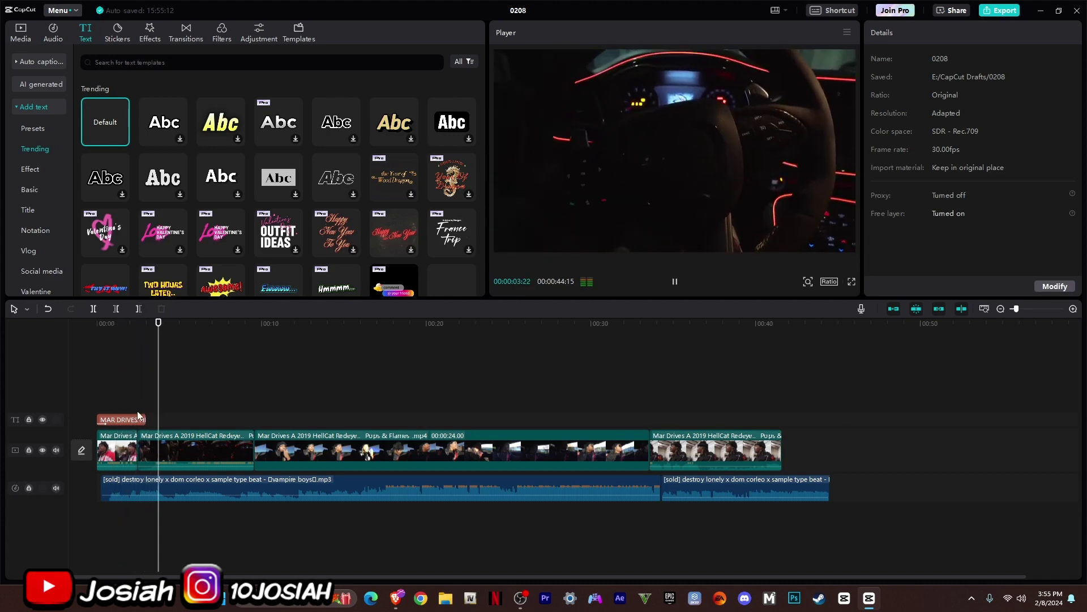
Step: Add the Shake III transition at the cut between the second and third video clips and preview it
{"action": "left_click", "coordinate": [109, 36]}
{"action": "key", "text": "space"}
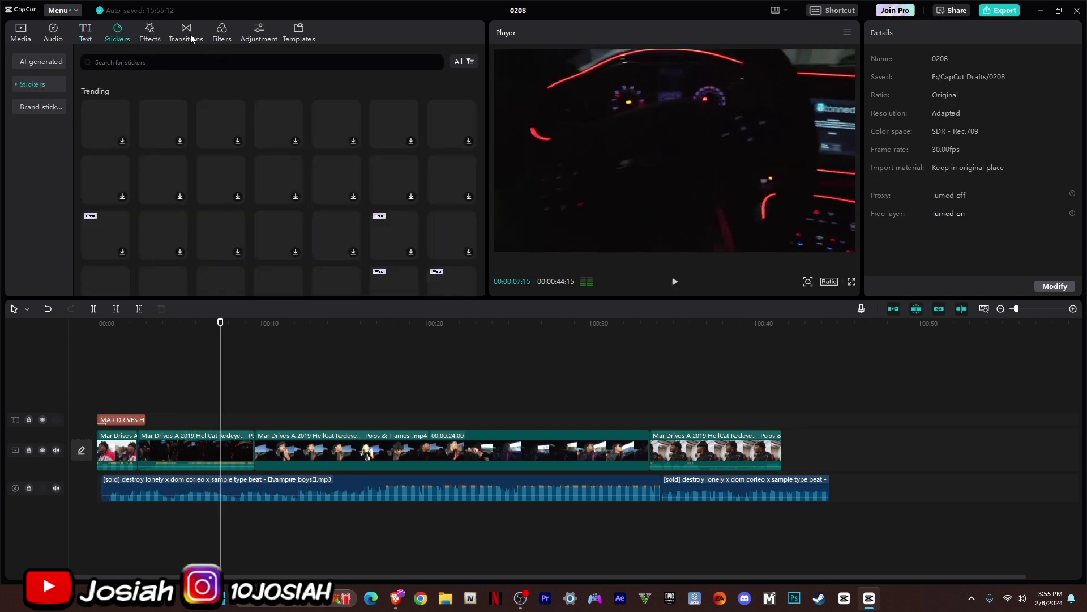
{"action": "left_click", "coordinate": [189, 36]}
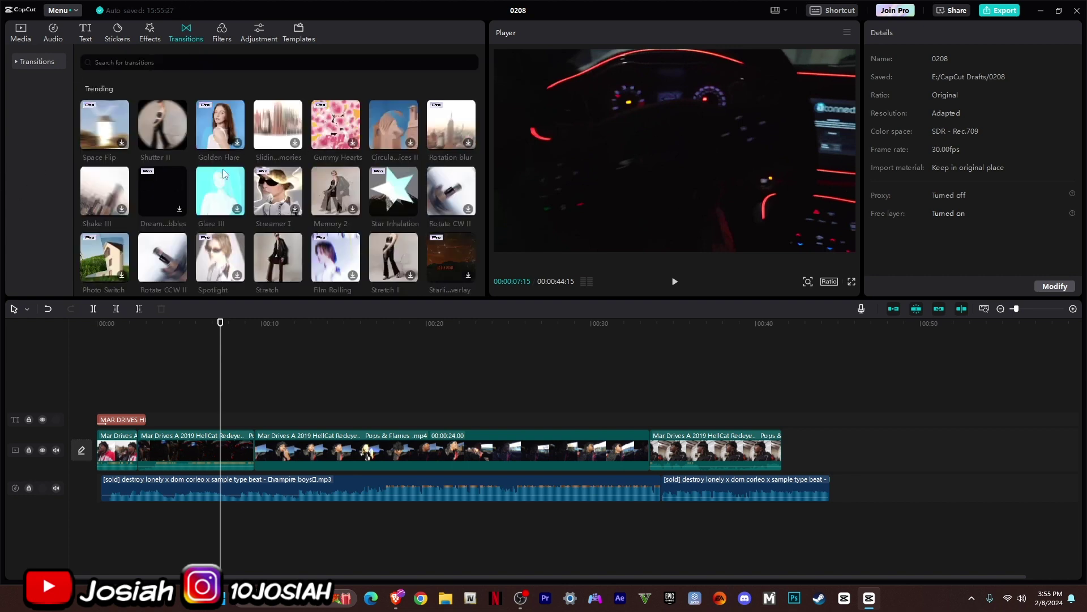
{"action": "mouse_move", "coordinate": [104, 197]}
{"action": "left_mouse_down"}
{"action": "mouse_move", "coordinate": [141, 196]}
{"action": "mouse_move", "coordinate": [253, 447]}
{"action": "left_mouse_up"}
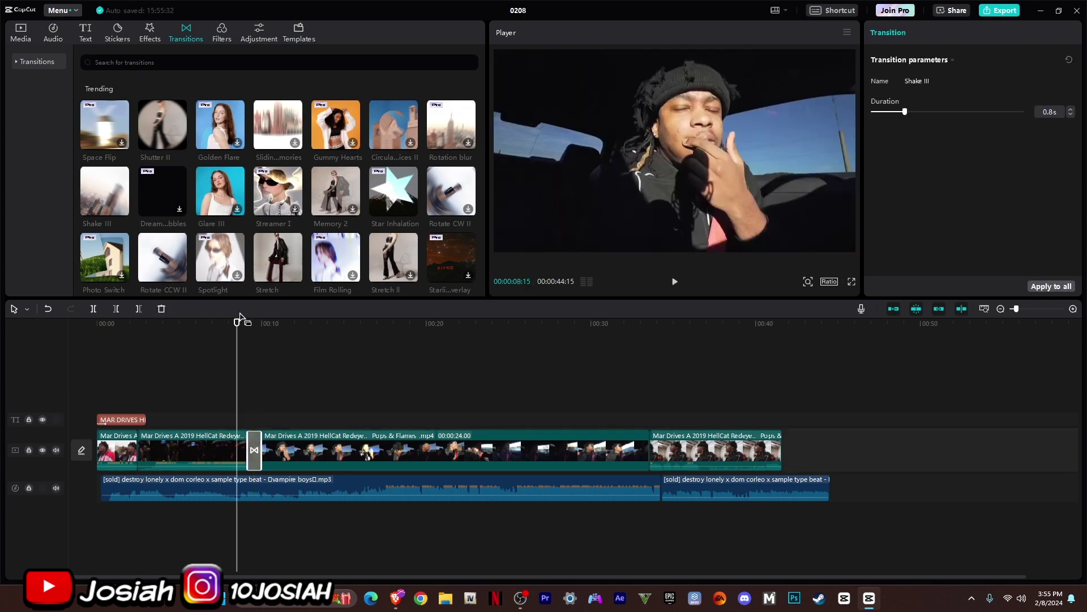
{"action": "key", "text": "space"}
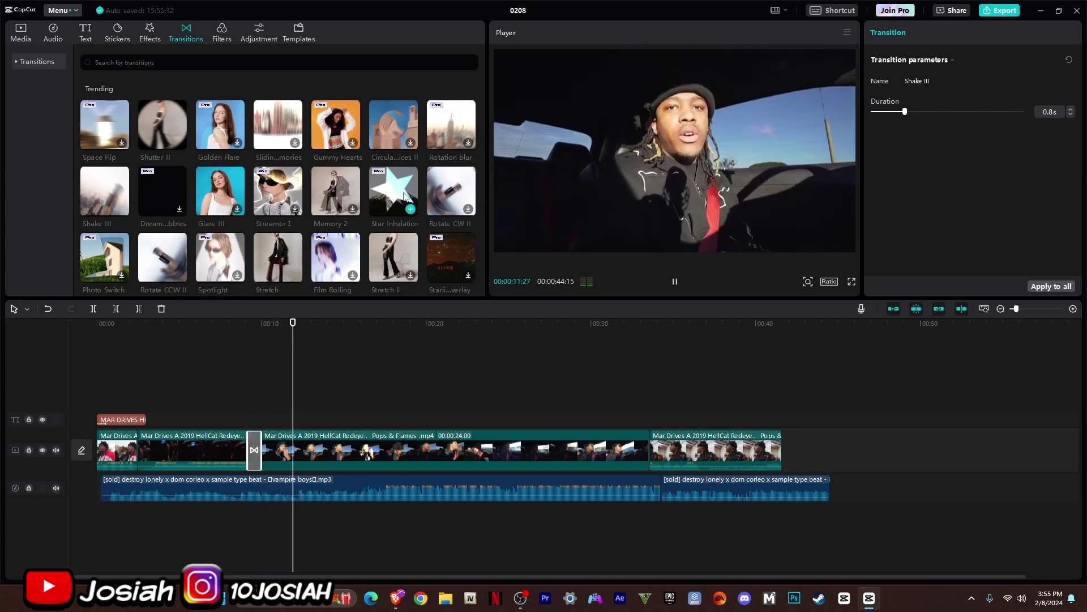
Step: Add the Vertical Blur transition at the cut between the third and fourth video clips and preview it
{"action": "scroll", "coordinate": [358, 205], "scroll_direction": "down", "scroll_amount": 2}
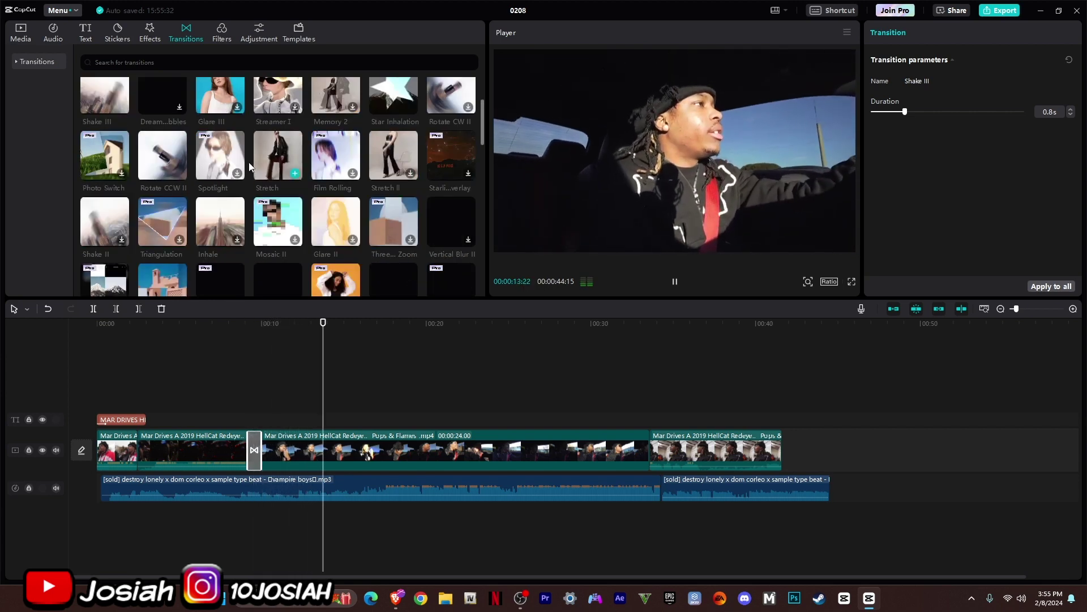
{"action": "scroll", "coordinate": [289, 277], "scroll_direction": "down", "scroll_amount": 2}
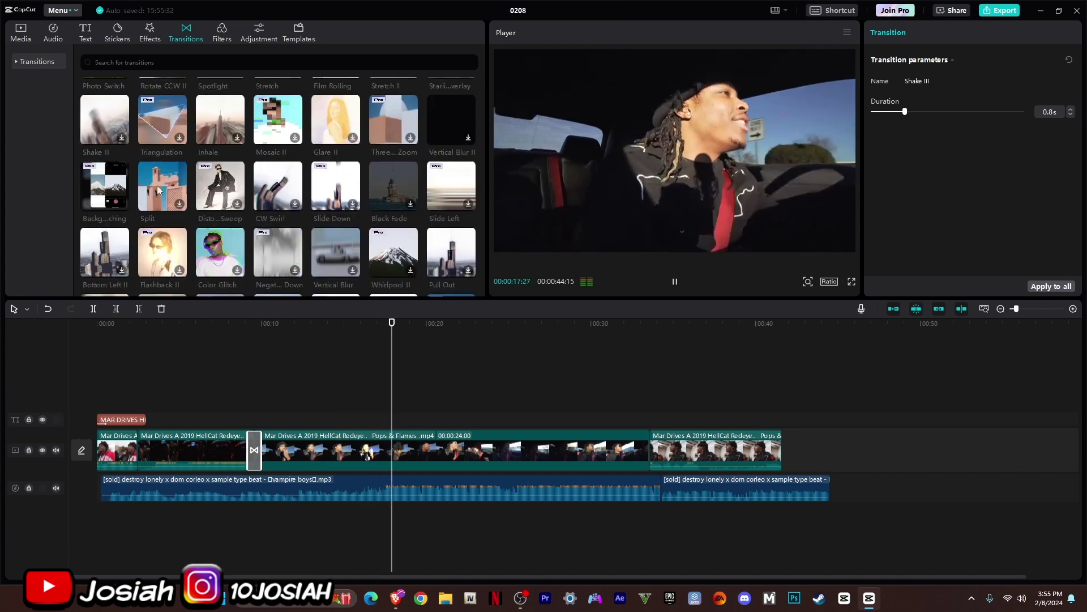
{"action": "scroll", "coordinate": [170, 192], "scroll_direction": "down", "scroll_amount": 2}
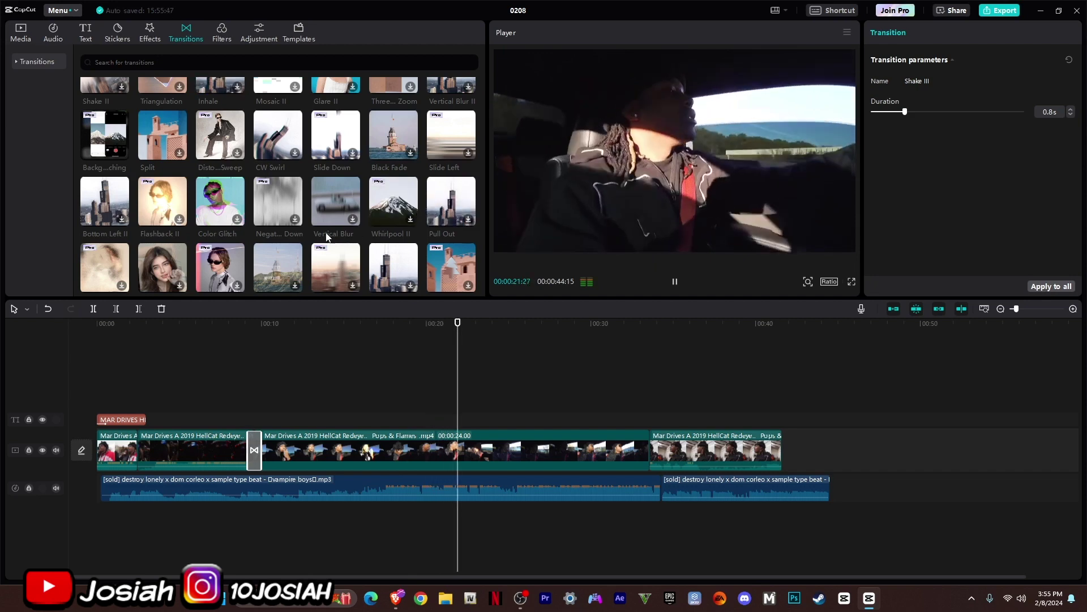
{"action": "left_click", "coordinate": [649, 323]}
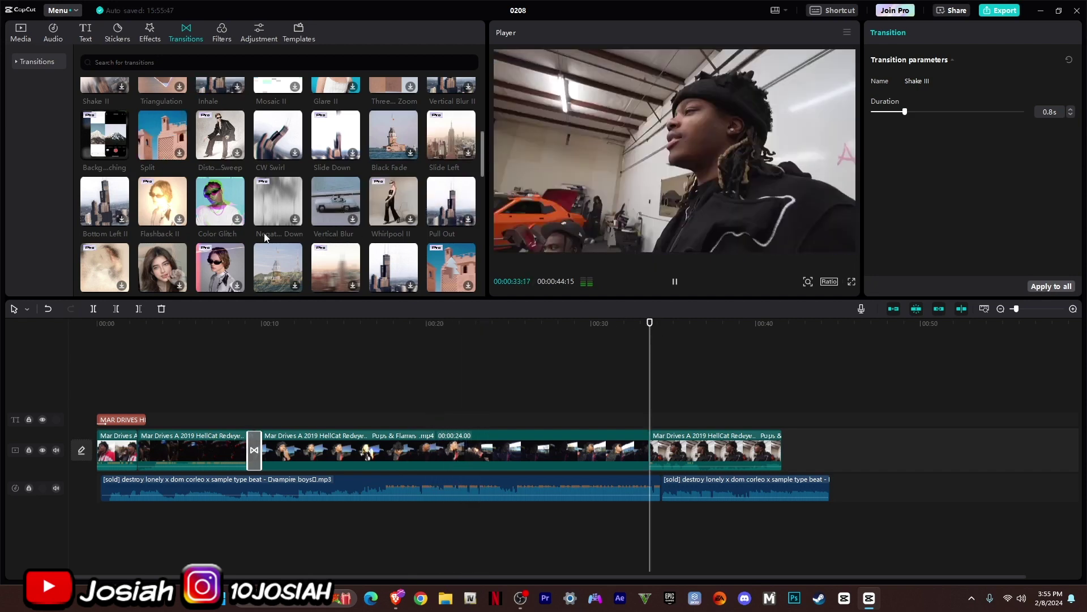
{"action": "left_click_drag", "start_coordinate": [265, 237], "coordinate": [650, 451]}
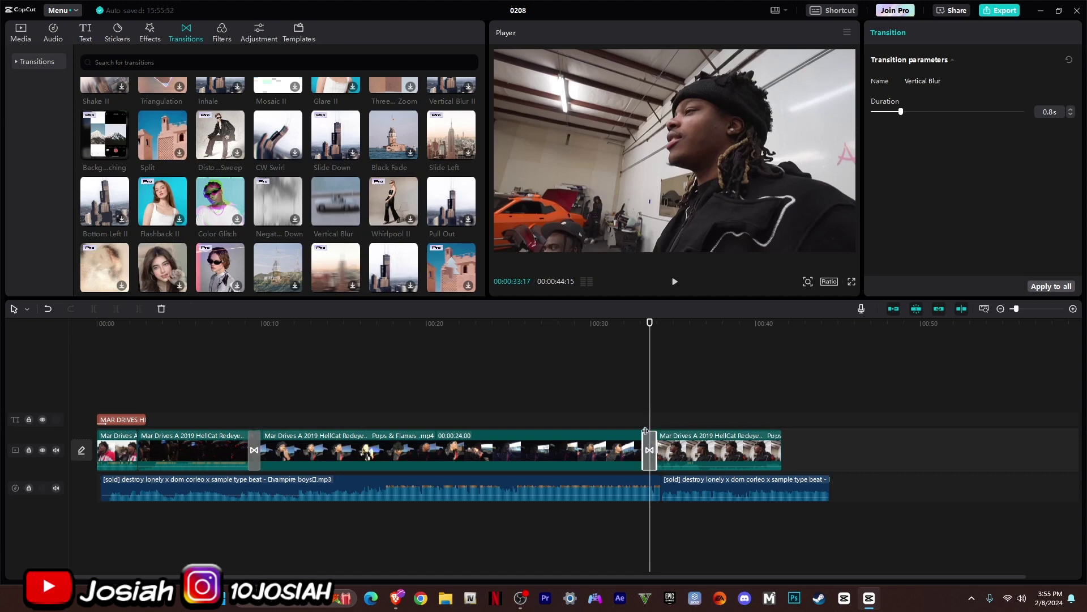
{"action": "left_click", "coordinate": [635, 324]}
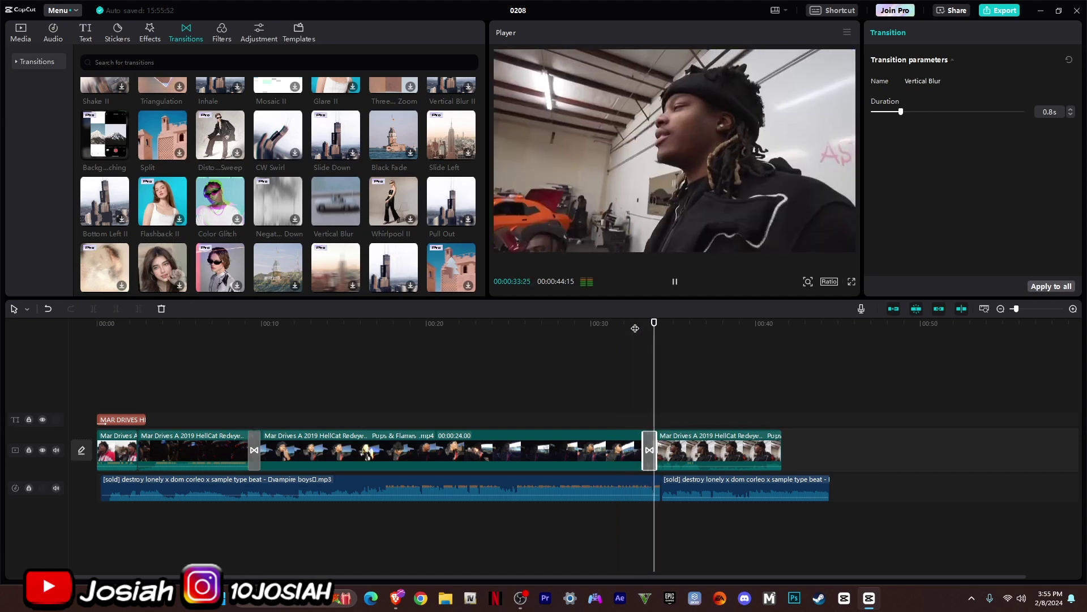
{"action": "scroll", "coordinate": [322, 209], "scroll_direction": "down", "scroll_amount": 2}
{"action": "mouse_move", "coordinate": [331, 161]}
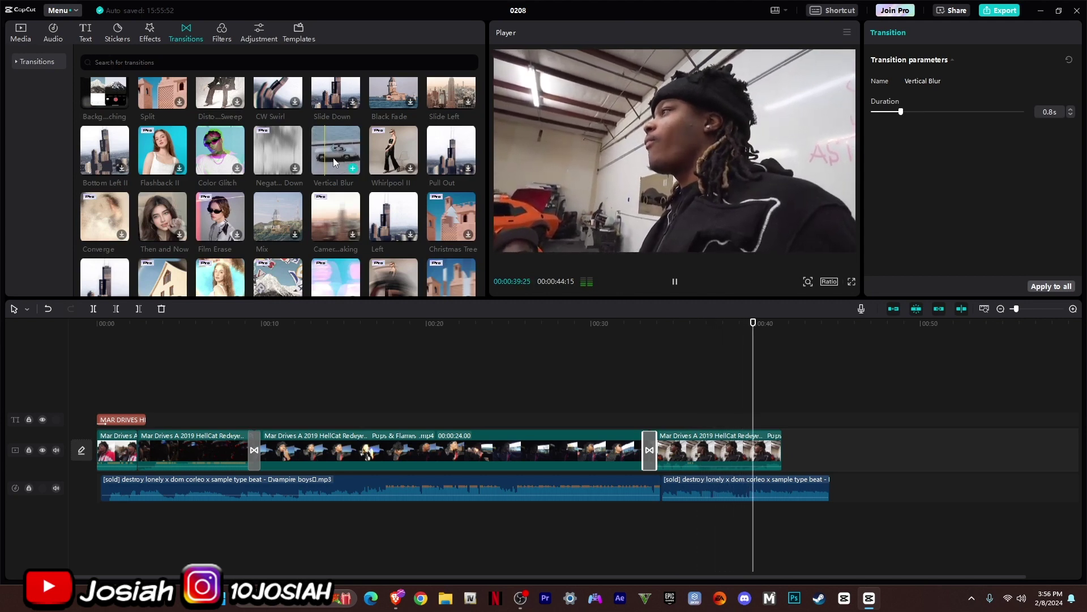
{"action": "key", "text": "space"}
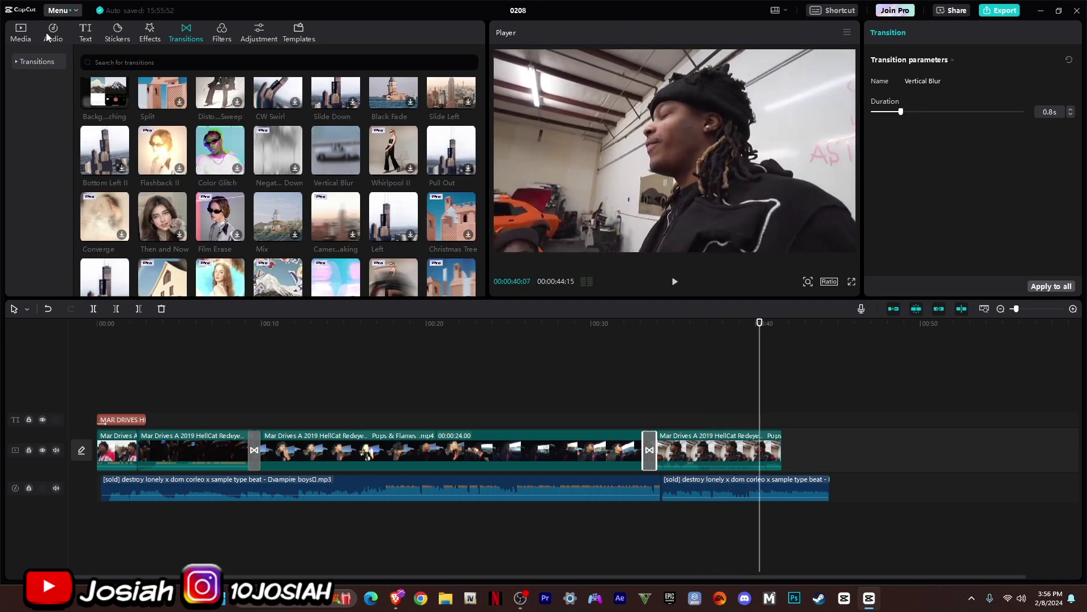
{"action": "left_click", "coordinate": [22, 40]}
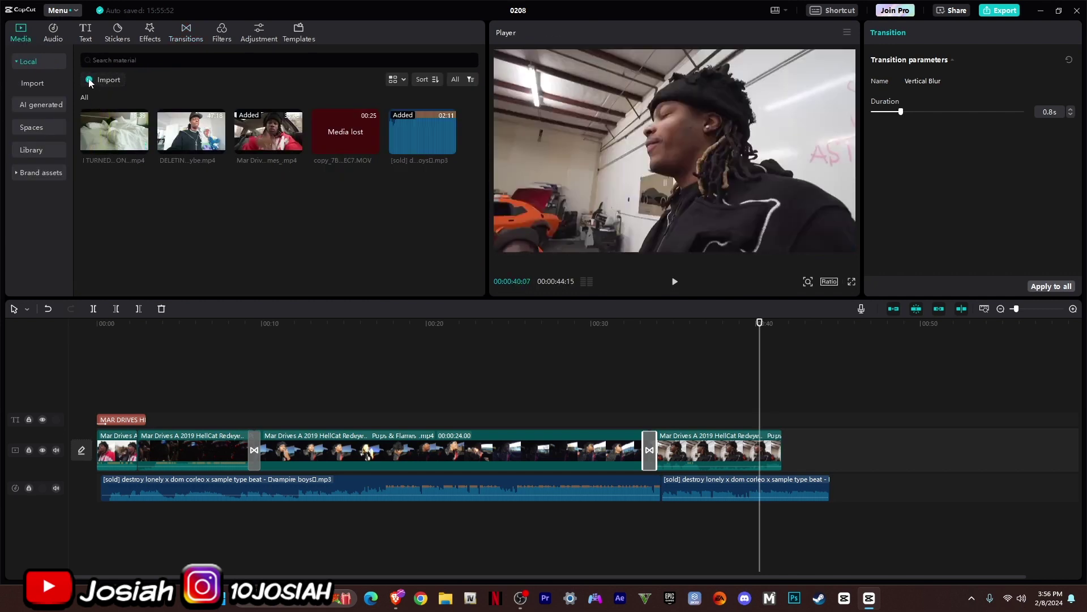
{"action": "left_click", "coordinate": [88, 80]}
{"action": "scroll", "coordinate": [283, 189], "scroll_direction": "down", "scroll_amount": 3}
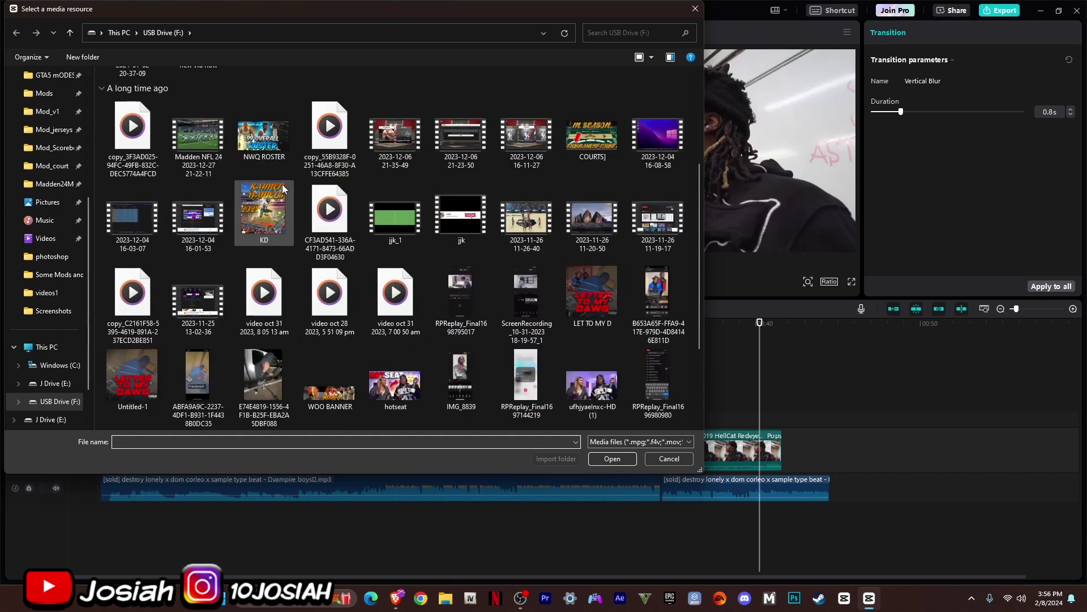
{"action": "left_click", "coordinate": [669, 459]}
Step: Duplicate the fourth video clip and place the copy directly after it on the main video track
{"action": "left_click", "coordinate": [712, 447]}
{"action": "right_click", "coordinate": [713, 448]}
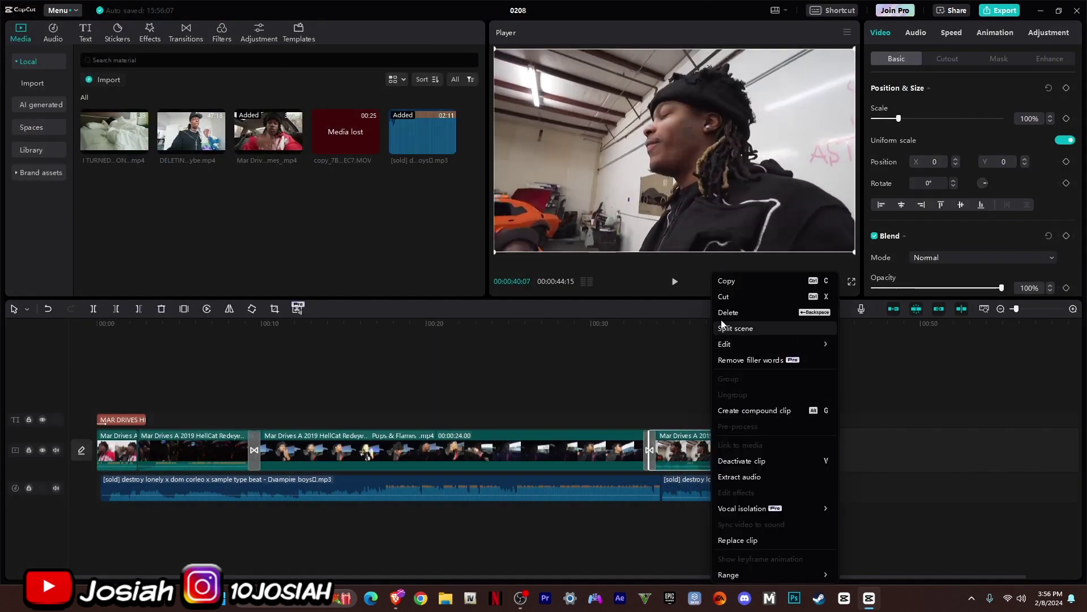
{"action": "left_click", "coordinate": [729, 282]}
{"action": "right_click", "coordinate": [820, 429]}
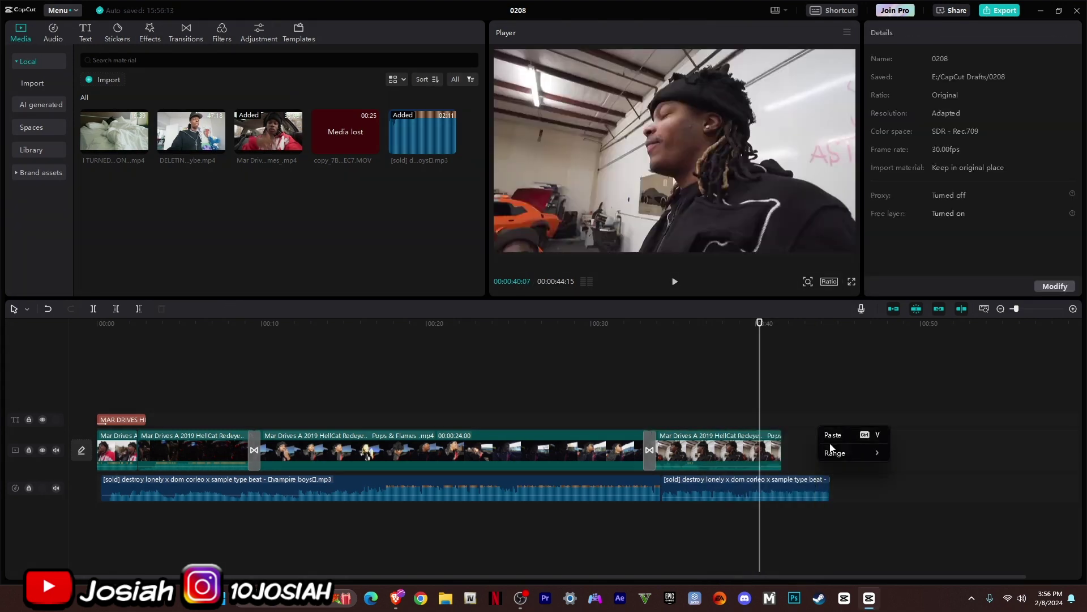
{"action": "left_click", "coordinate": [832, 435]}
{"action": "left_click_drag", "start_coordinate": [830, 401], "coordinate": [841, 469]}
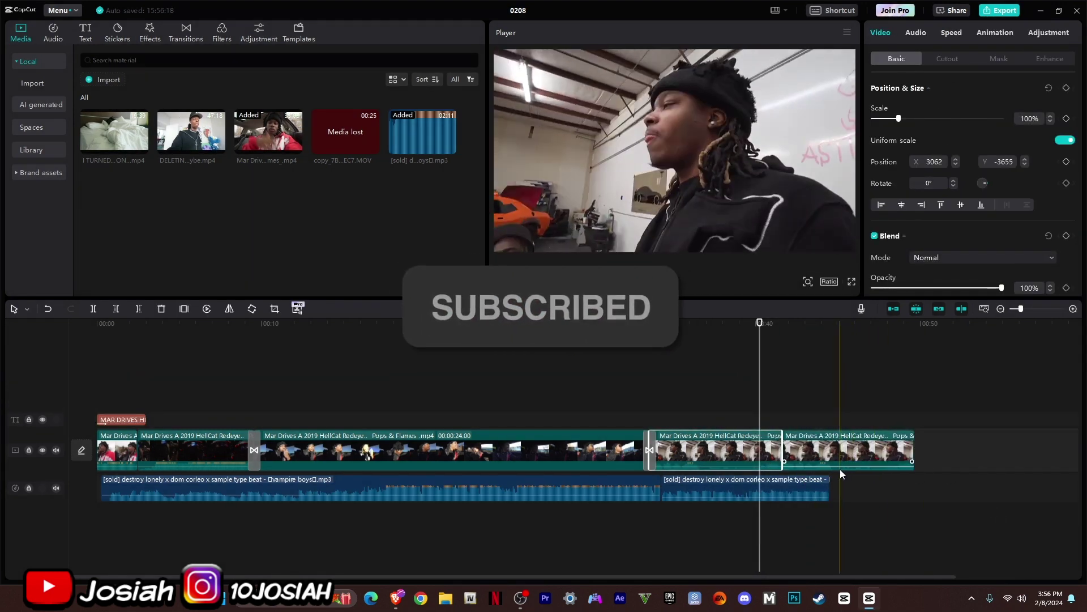
{"action": "left_click", "coordinate": [833, 465]}
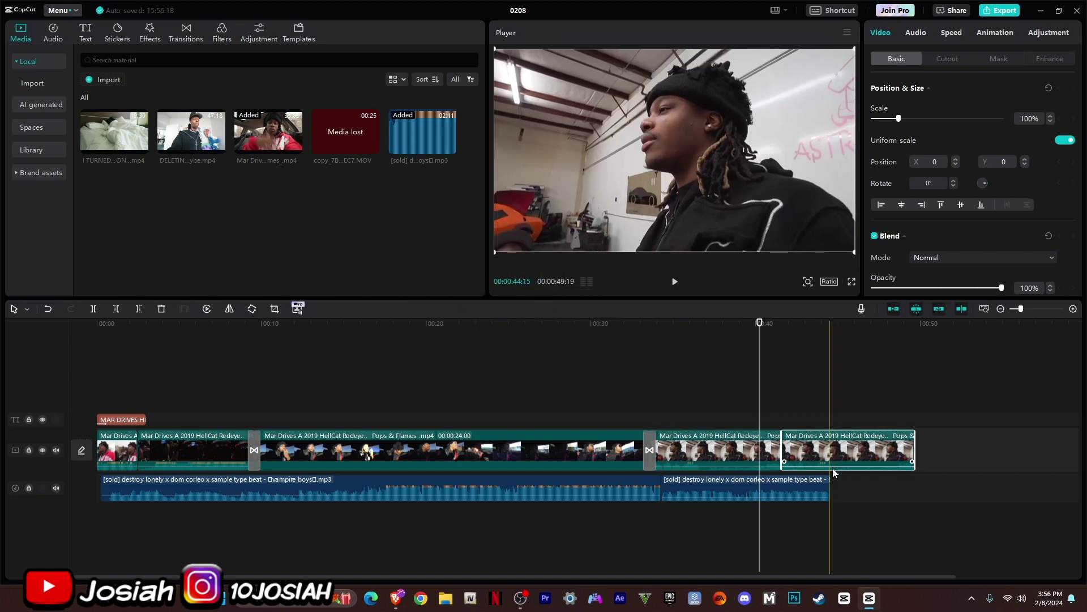
Step: Scrub through the last two video clips and examine the fourth clip's position and scale settings
{"action": "left_click", "coordinate": [799, 329]}
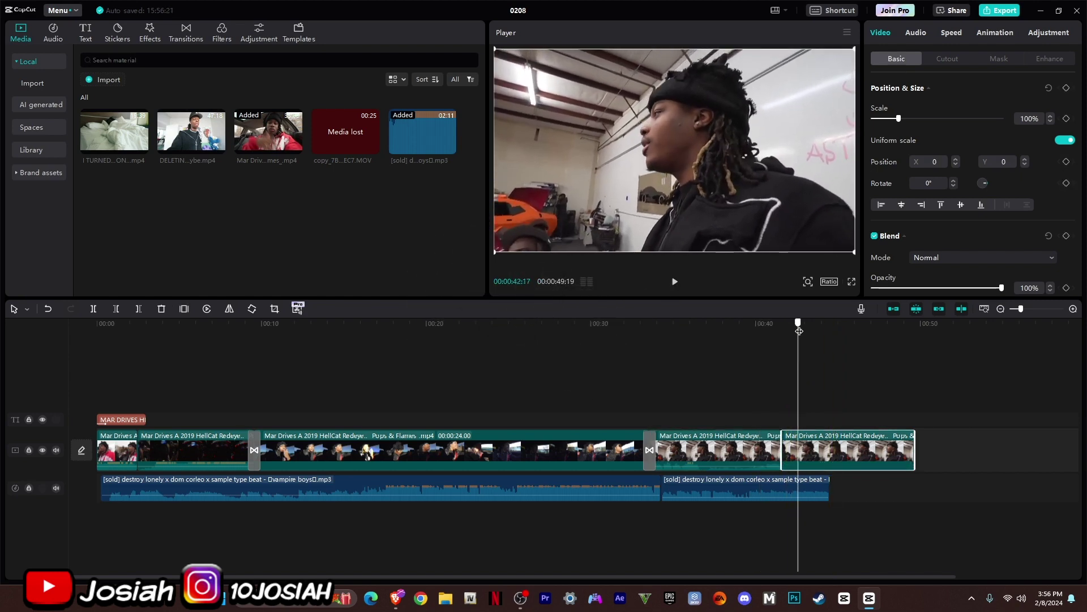
{"action": "left_click_drag", "start_coordinate": [799, 331], "coordinate": [812, 331]}
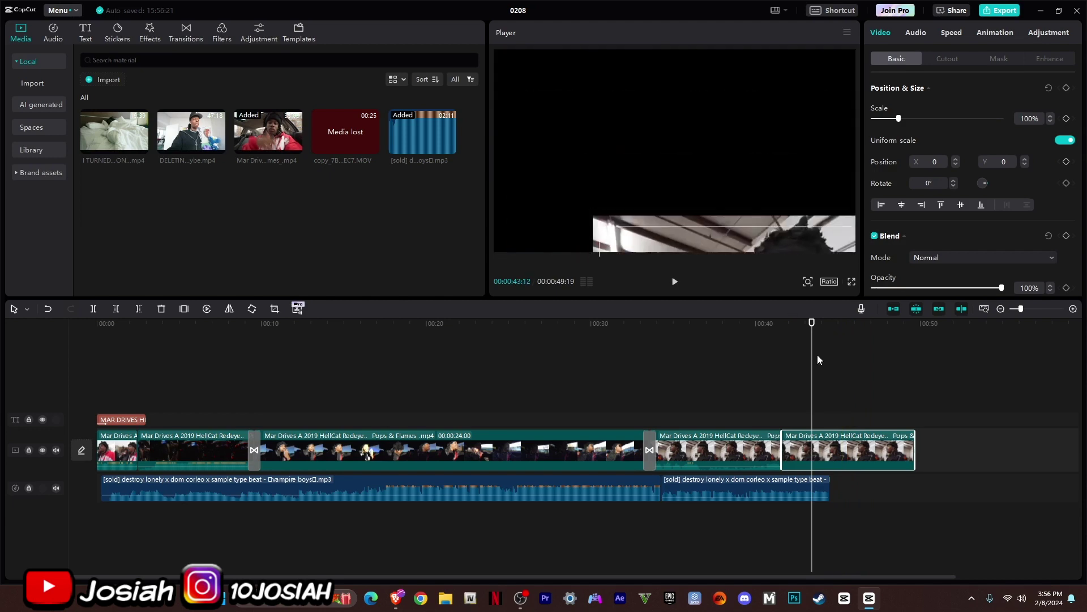
{"action": "left_click", "coordinate": [740, 327]}
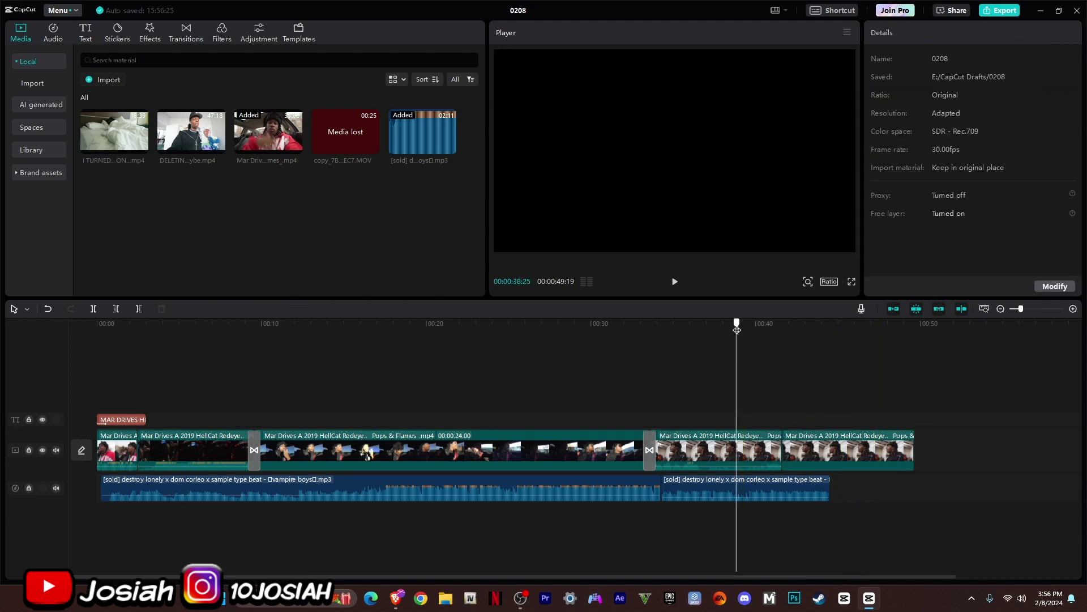
{"action": "left_click", "coordinate": [720, 447]}
{"action": "left_click", "coordinate": [706, 243]}
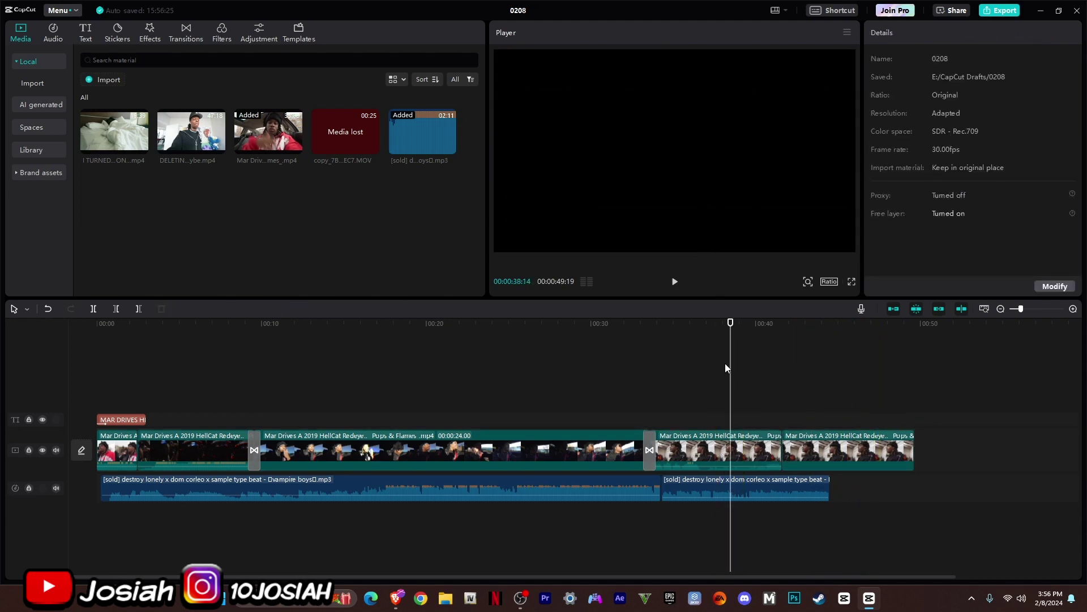
{"action": "left_click", "coordinate": [743, 450]}
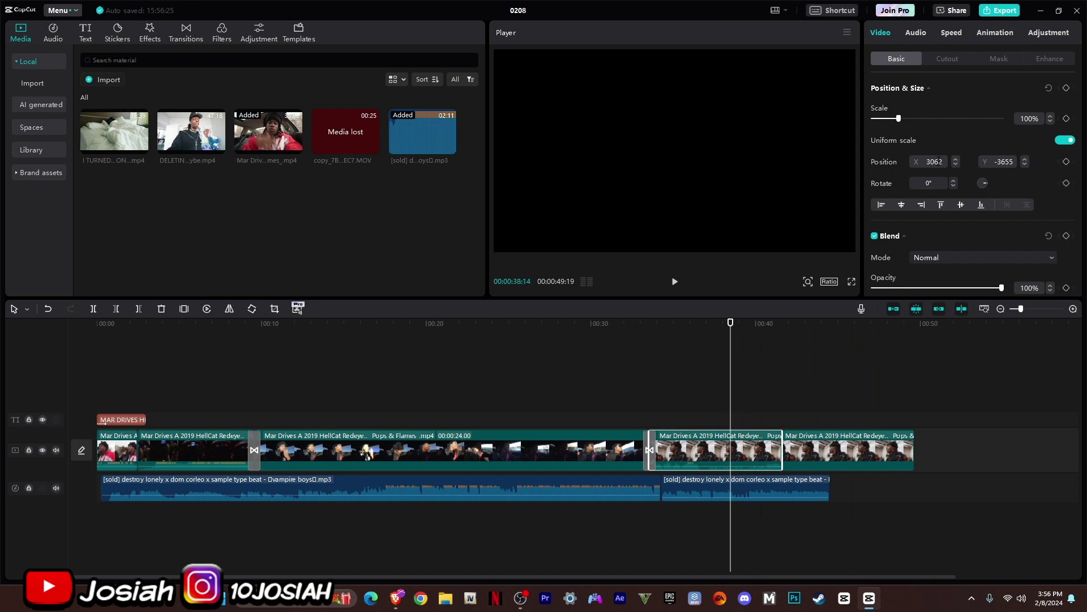
{"action": "left_click", "coordinate": [1061, 142]}
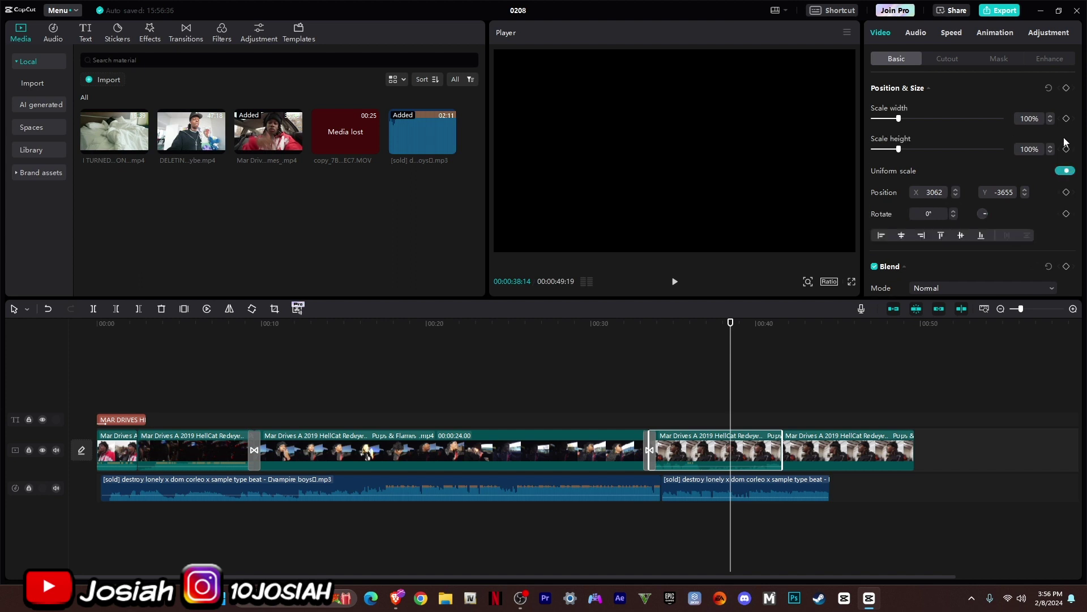
{"action": "left_click", "coordinate": [1063, 170]}
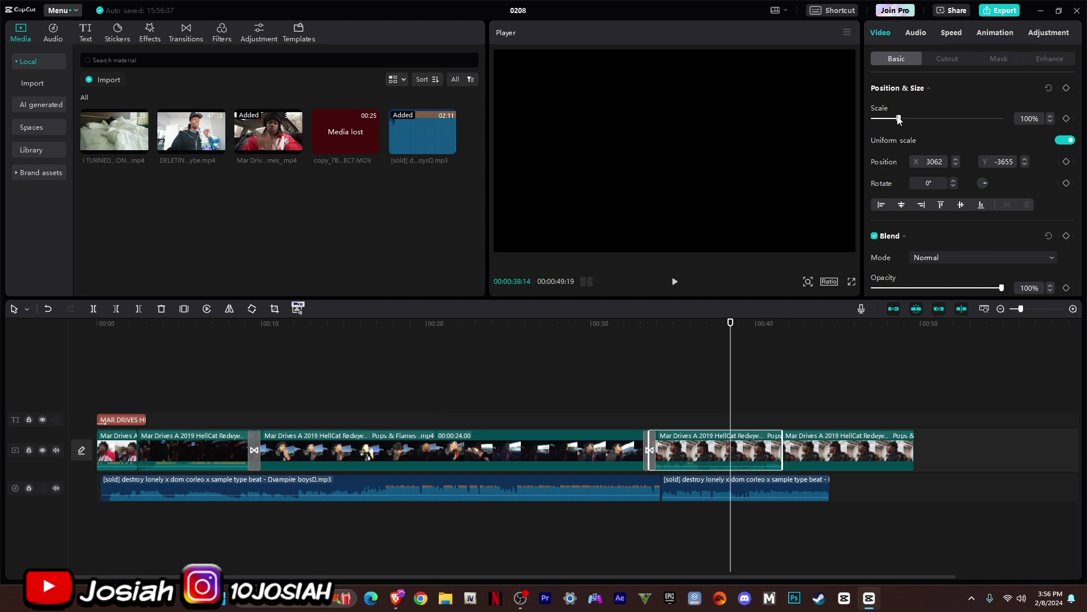
Step: Bring the fourth video clip back into frame, scaled to about 107% at position X -70, Y 0
{"action": "left_click_drag", "start_coordinate": [905, 121], "coordinate": [938, 120]}
{"action": "left_click_drag", "start_coordinate": [808, 252], "coordinate": [583, 105]}
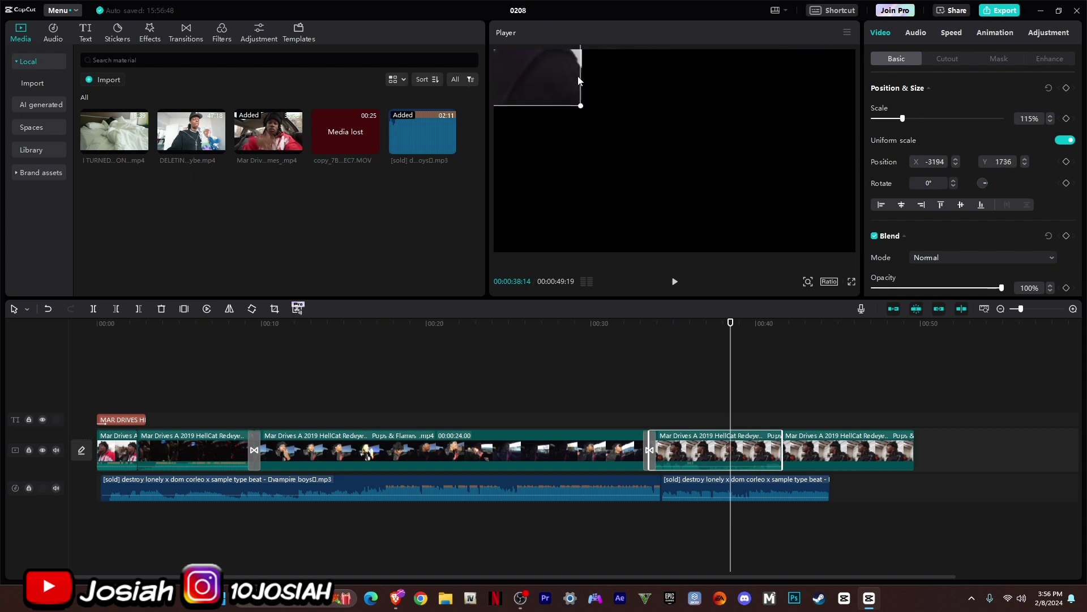
{"action": "key", "text": "ctrl+z"}
{"action": "key", "text": "ctrl+z"}
{"action": "key", "text": "ctrl+z"}
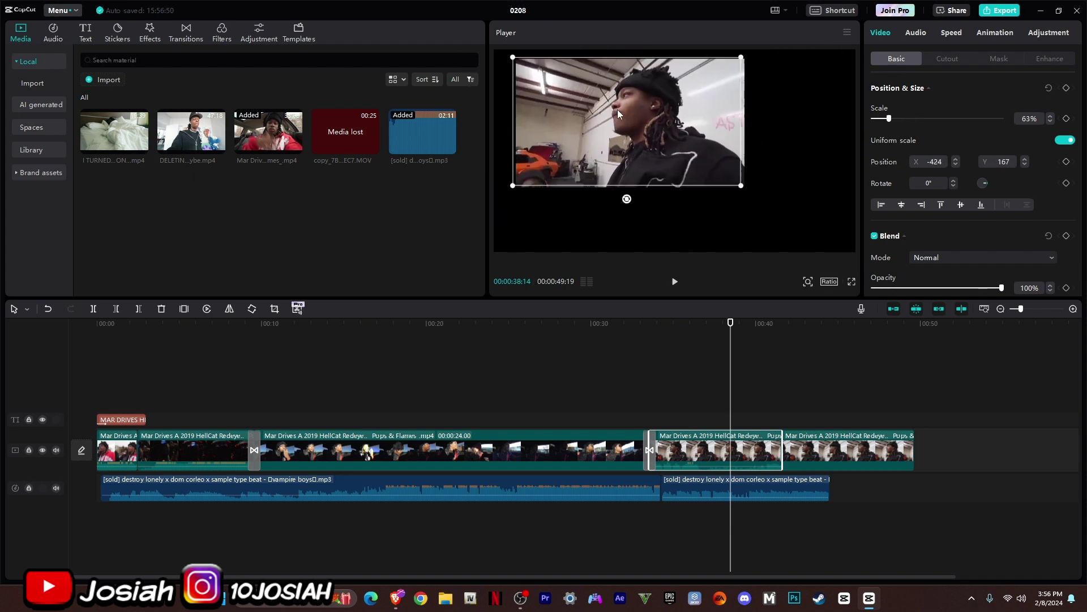
{"action": "left_click_drag", "start_coordinate": [731, 178], "coordinate": [762, 209]}
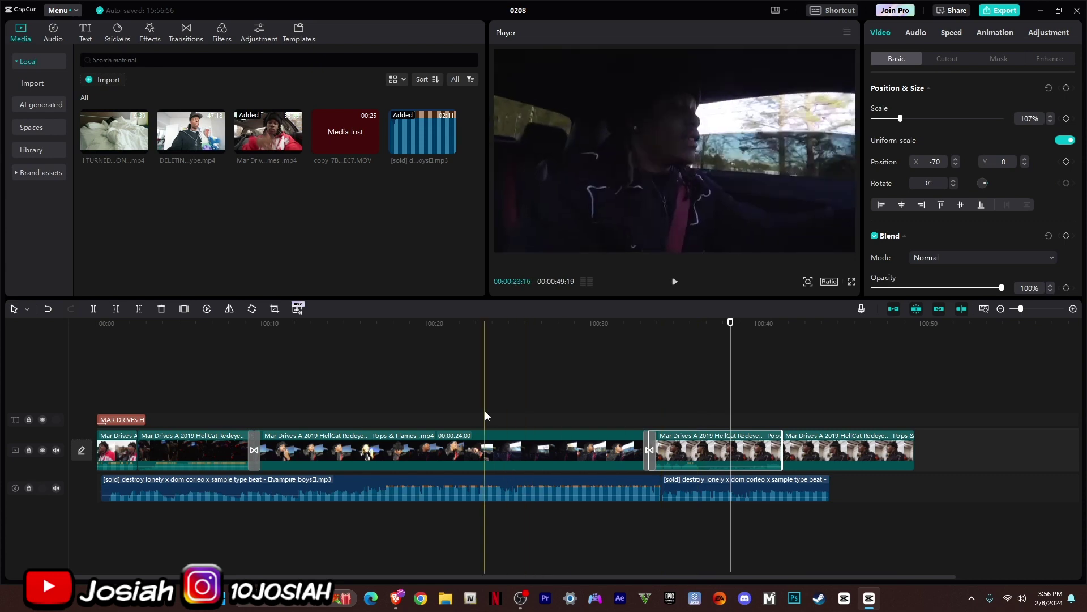
Step: Switch to the YouTube window in the Brave browser to get a sound effect
{"action": "mouse_move", "coordinate": [397, 597]}
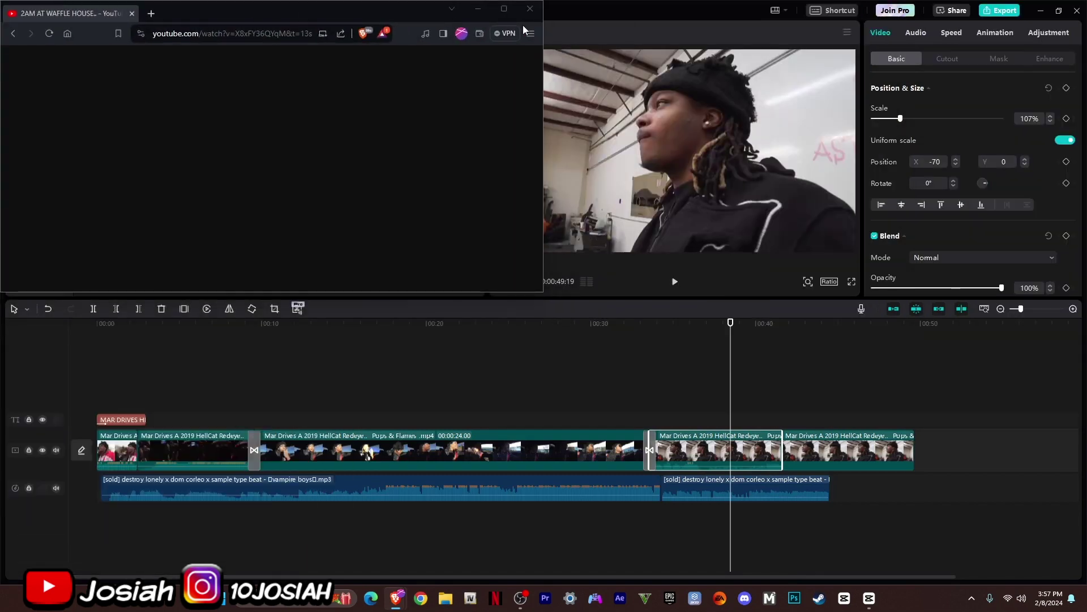
{"action": "left_click", "coordinate": [523, 25]}
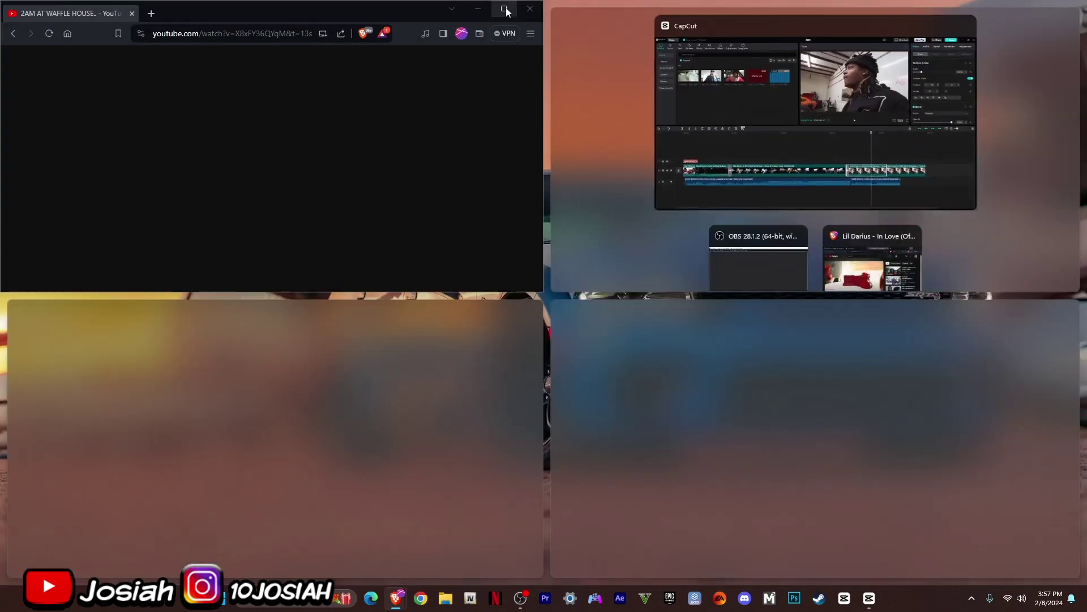
{"action": "key", "text": "Escape"}
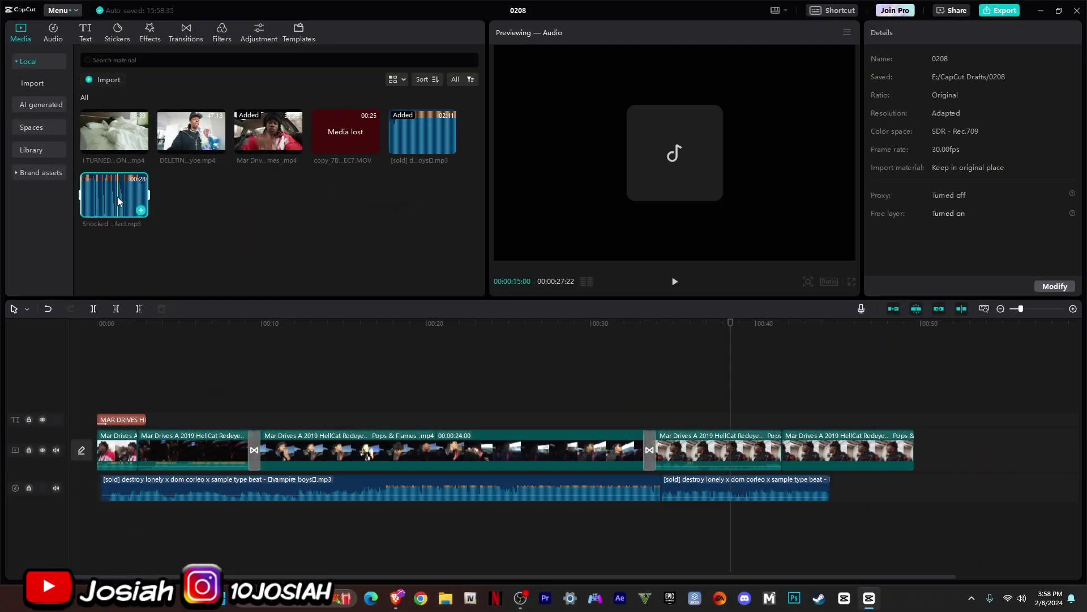
Step: Place Shocked Sound Effect.mp3 on a new audio track below the second music clip, and shorten that music clip with a 1.7 s fade-out
{"action": "left_click_drag", "start_coordinate": [118, 196], "coordinate": [651, 520]}
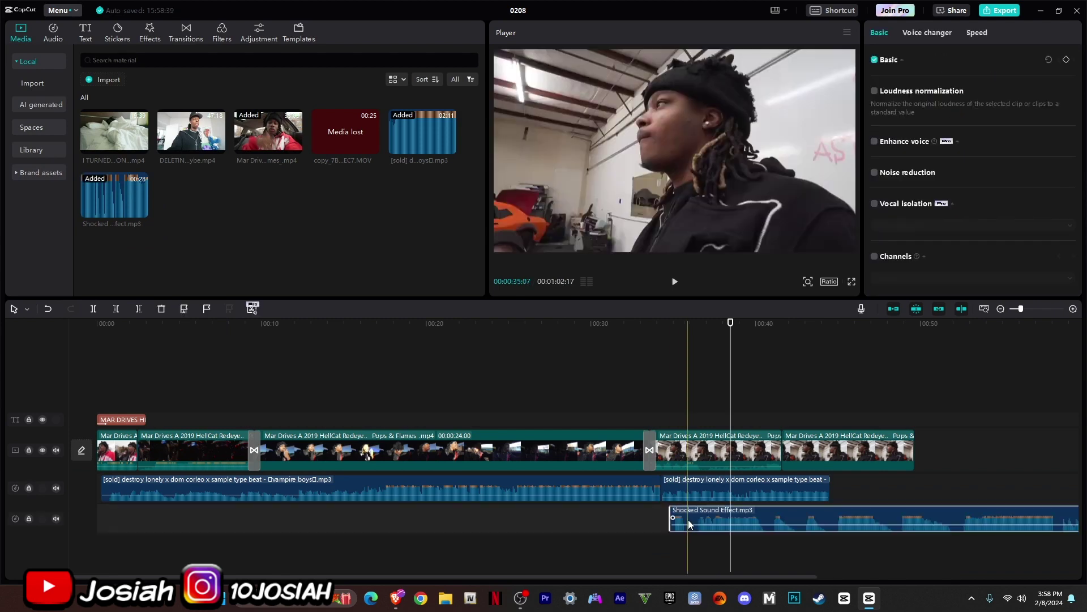
{"action": "left_click_drag", "start_coordinate": [825, 486], "coordinate": [747, 488]}
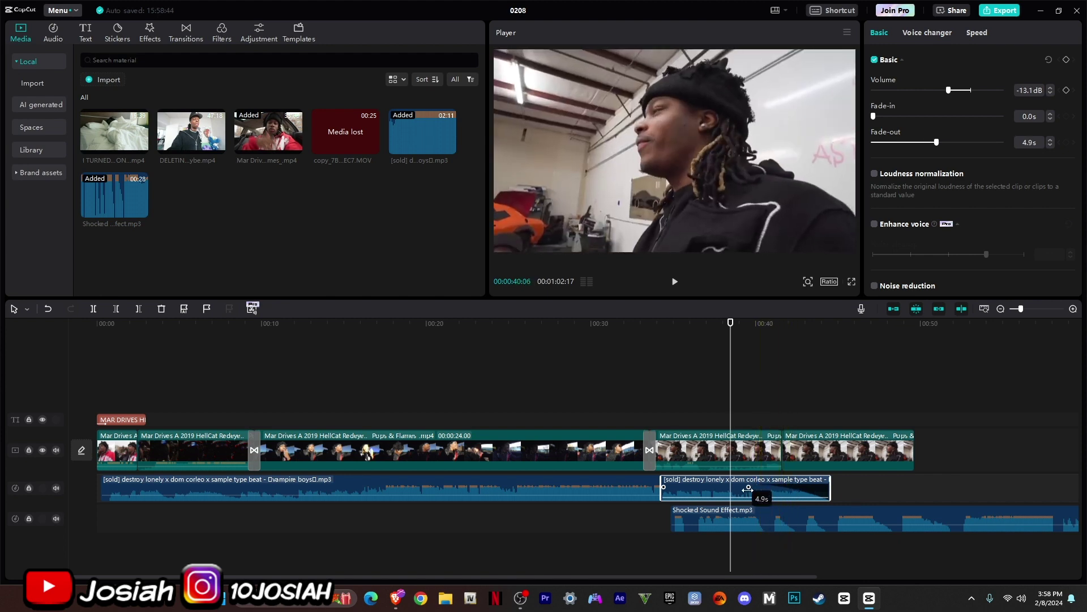
{"action": "left_click", "coordinate": [768, 404]}
{"action": "key", "text": "space"}
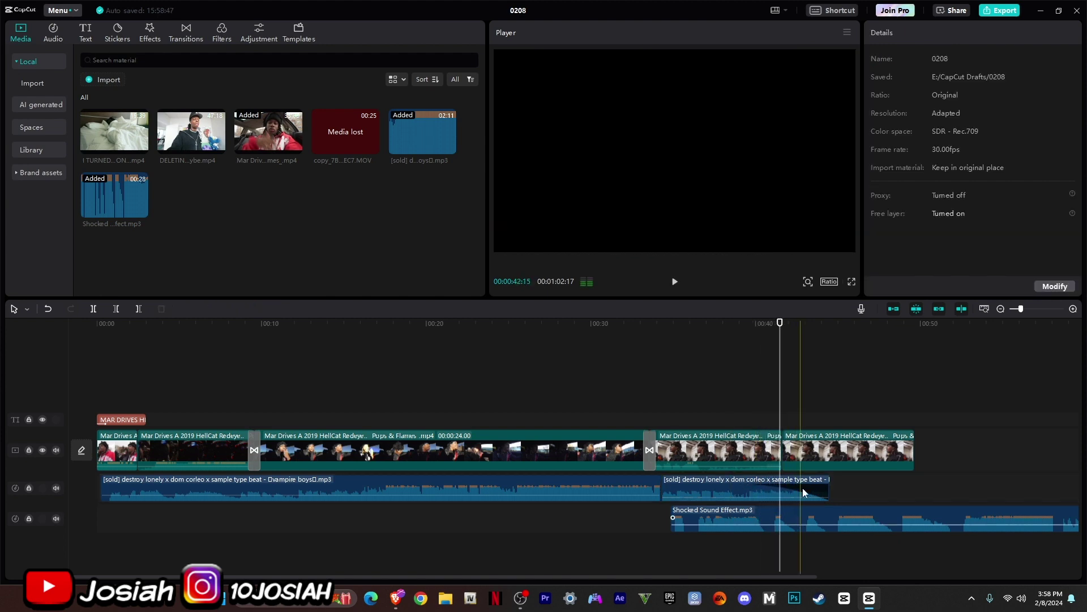
{"action": "left_click", "coordinate": [807, 439]}
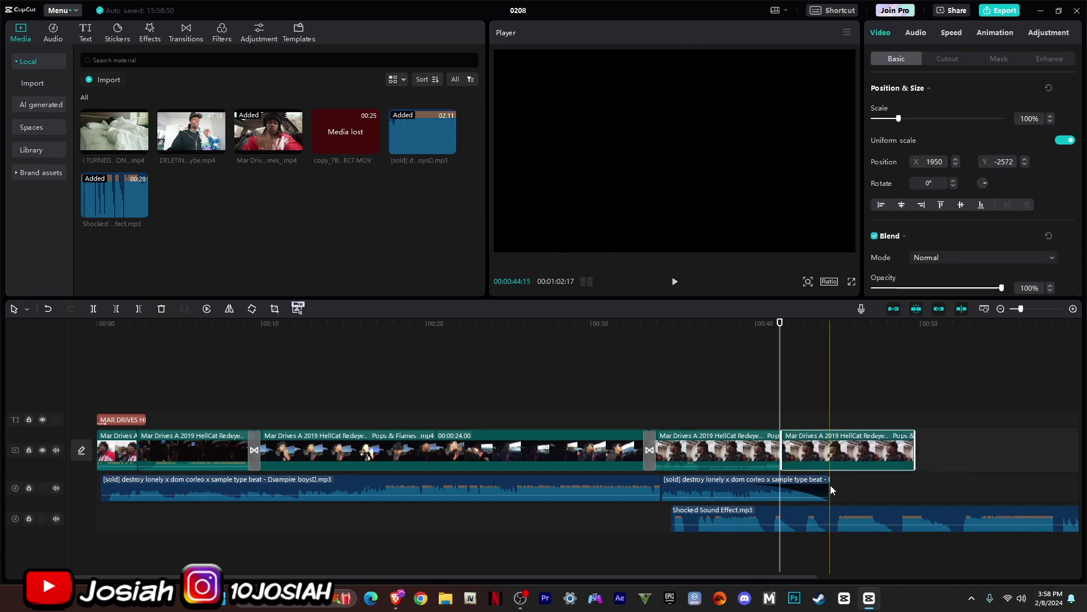
{"action": "left_click_drag", "start_coordinate": [830, 487], "coordinate": [770, 488]}
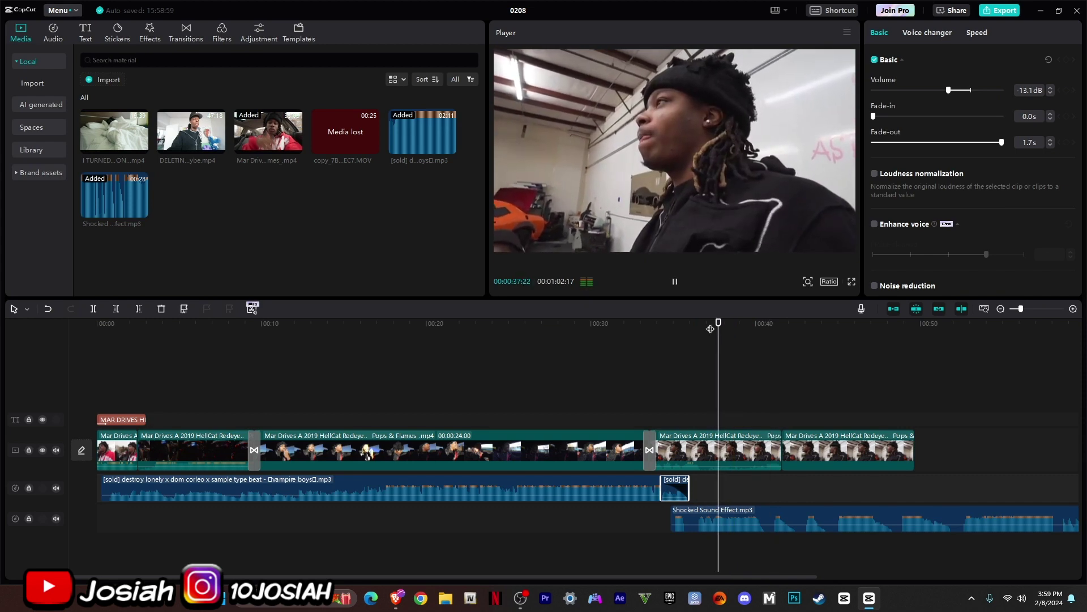
Step: Play through the sound effect to 00:00:40:28 and set its volume to -8.2 dB
{"action": "left_click_drag", "start_coordinate": [743, 525], "coordinate": [743, 531]}
{"action": "key", "text": "space"}
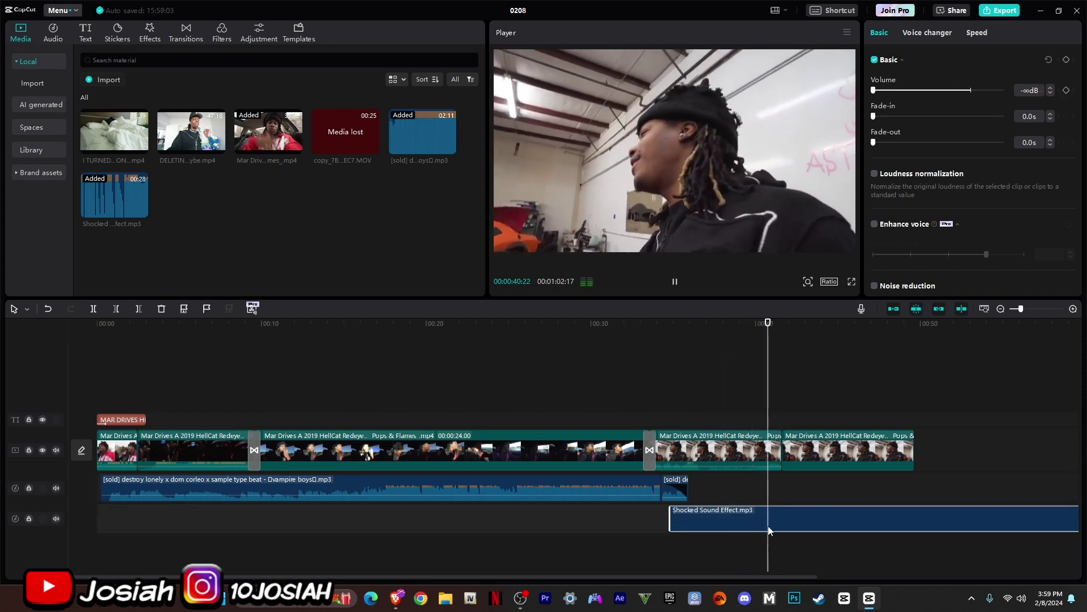
{"action": "key", "text": "space"}
{"action": "left_click", "coordinate": [957, 90]}
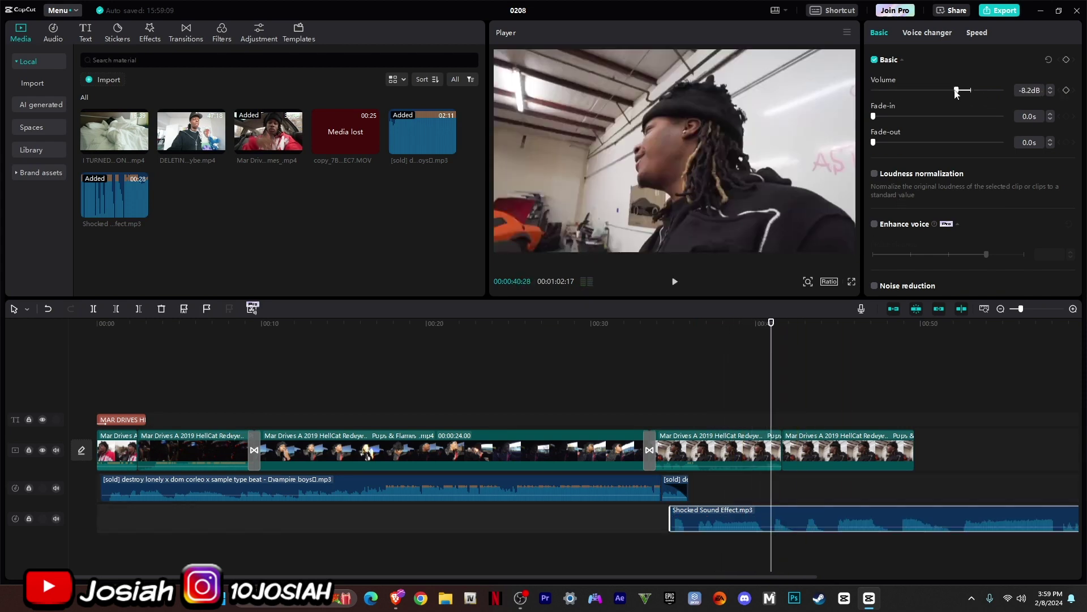
Step: Split the sound effect at 00:00:40:28 and delete the part before the split
{"action": "left_click", "coordinate": [93, 309]}
{"action": "left_click", "coordinate": [707, 516]}
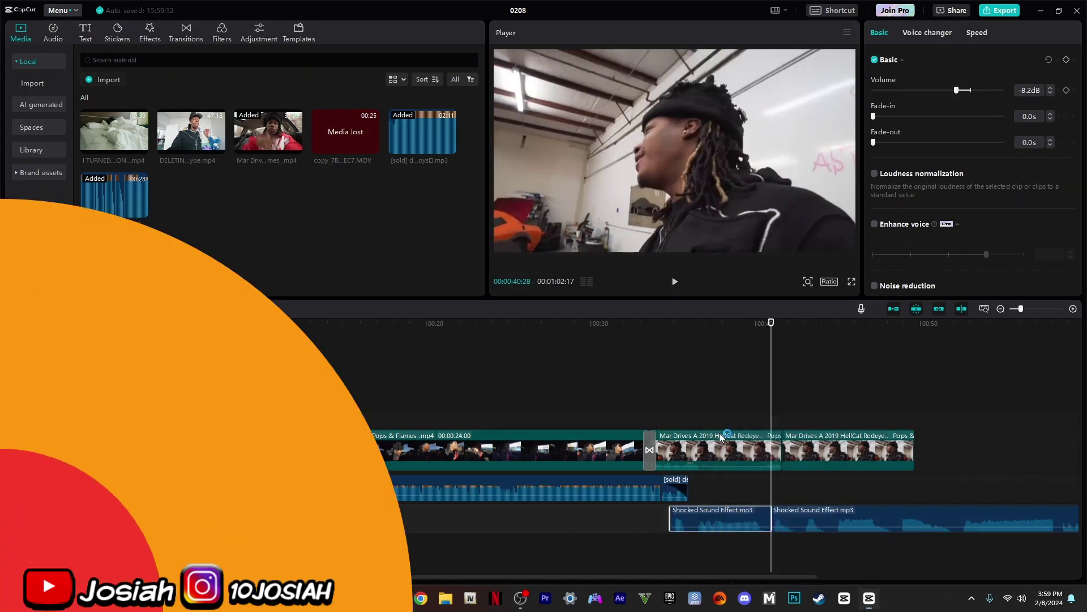
{"action": "key", "text": "Delete"}
Step: Split the remaining sound effect at 00:00:43:21 and delete everything after the split
{"action": "left_click", "coordinate": [736, 324]}
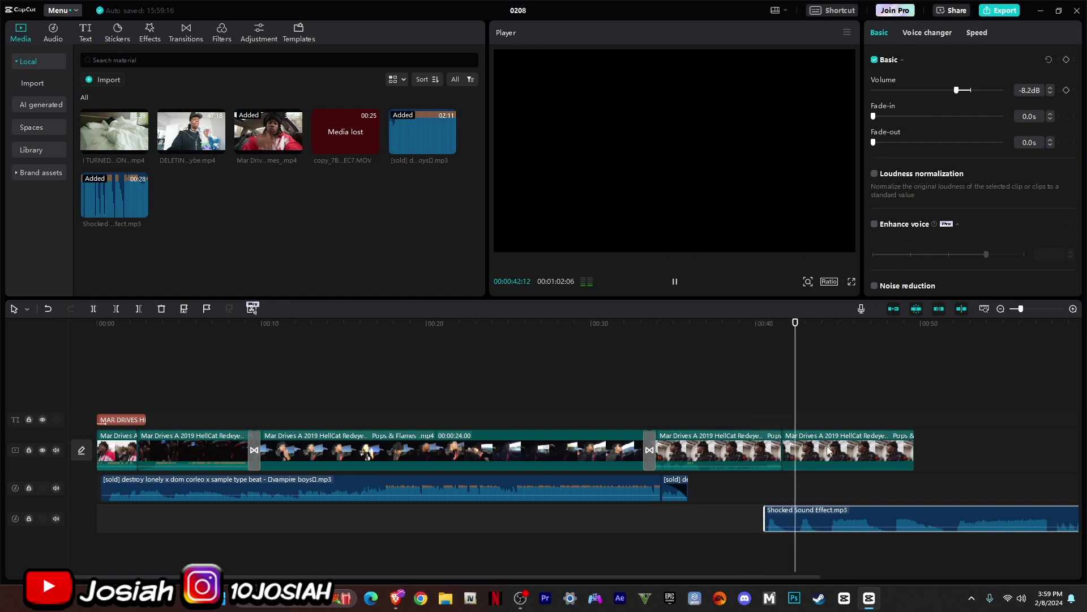
{"action": "right_click", "coordinate": [869, 513]}
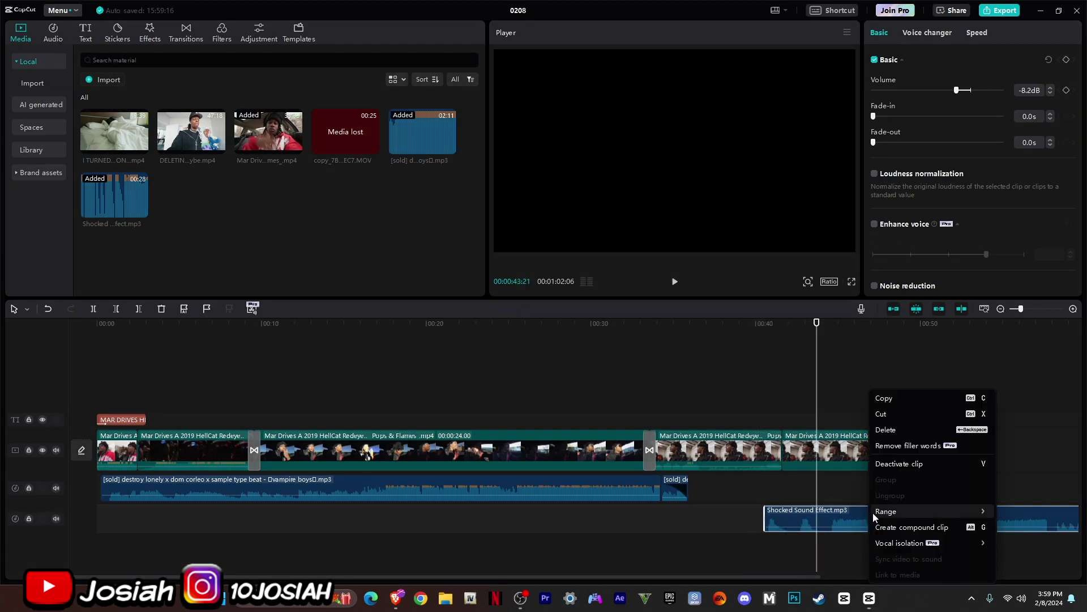
{"action": "left_click", "coordinate": [92, 312]}
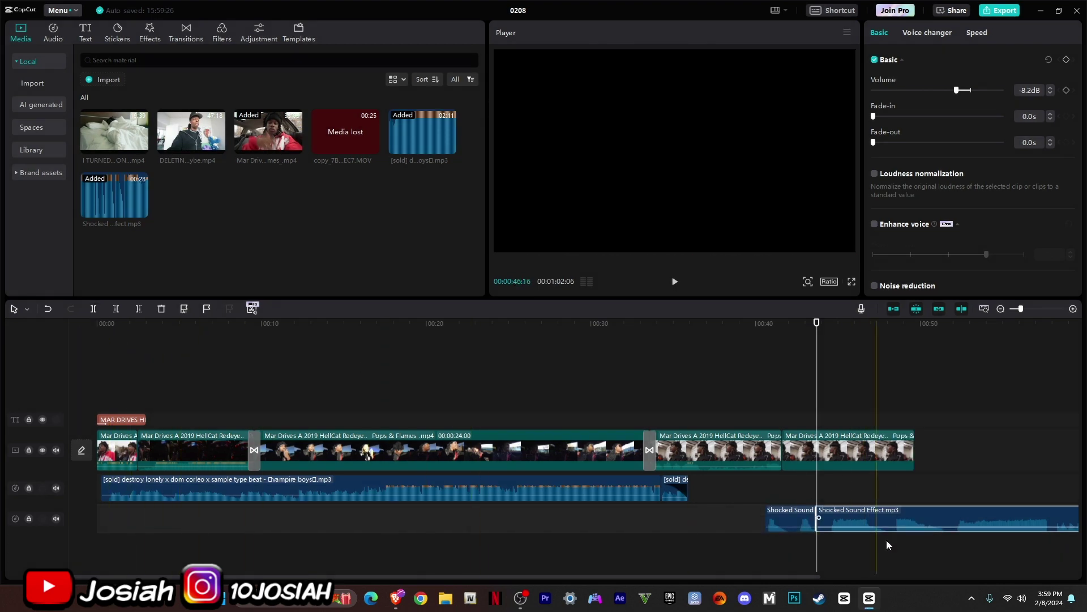
{"action": "right_click", "coordinate": [877, 517]}
{"action": "left_click", "coordinate": [900, 436]}
Step: Shorten the last video clip so that it ends at 00:00:45:12
{"action": "left_click", "coordinate": [850, 450]}
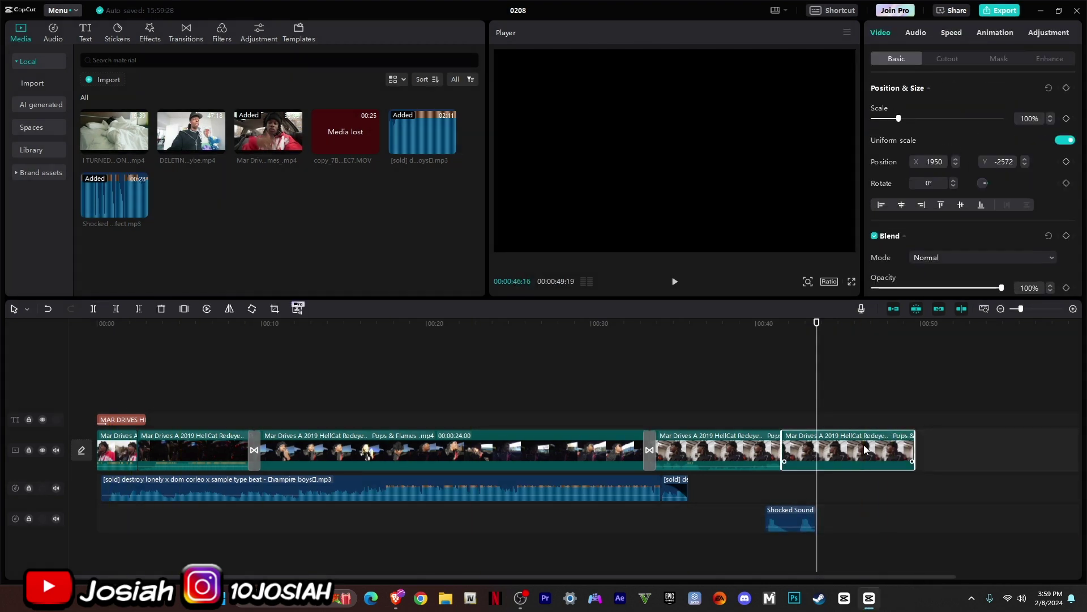
{"action": "right_click", "coordinate": [864, 450]}
{"action": "key", "text": "Escape"}
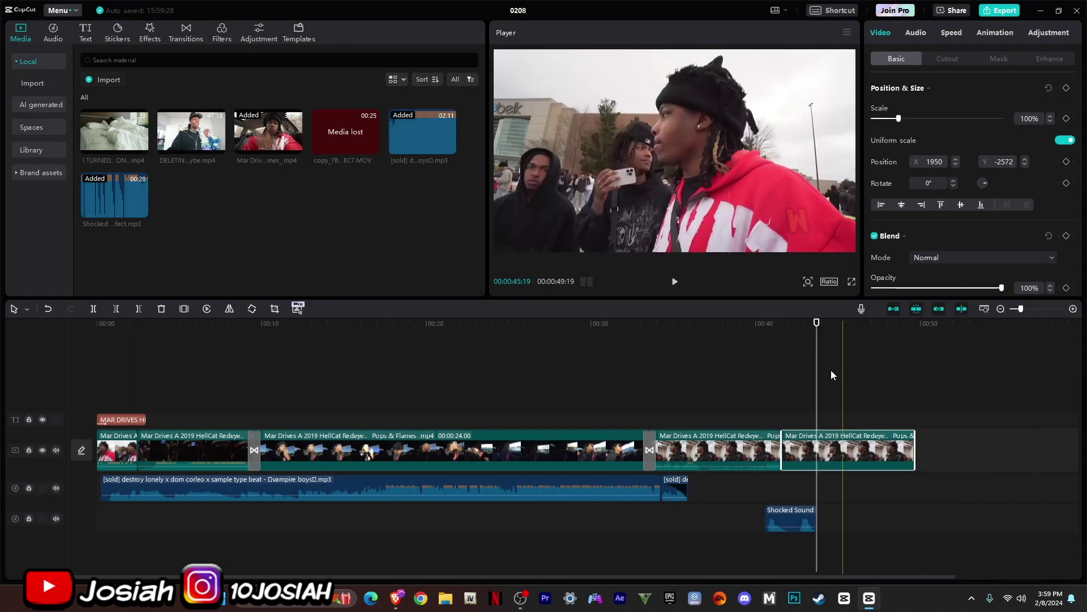
{"action": "key", "text": "Home"}
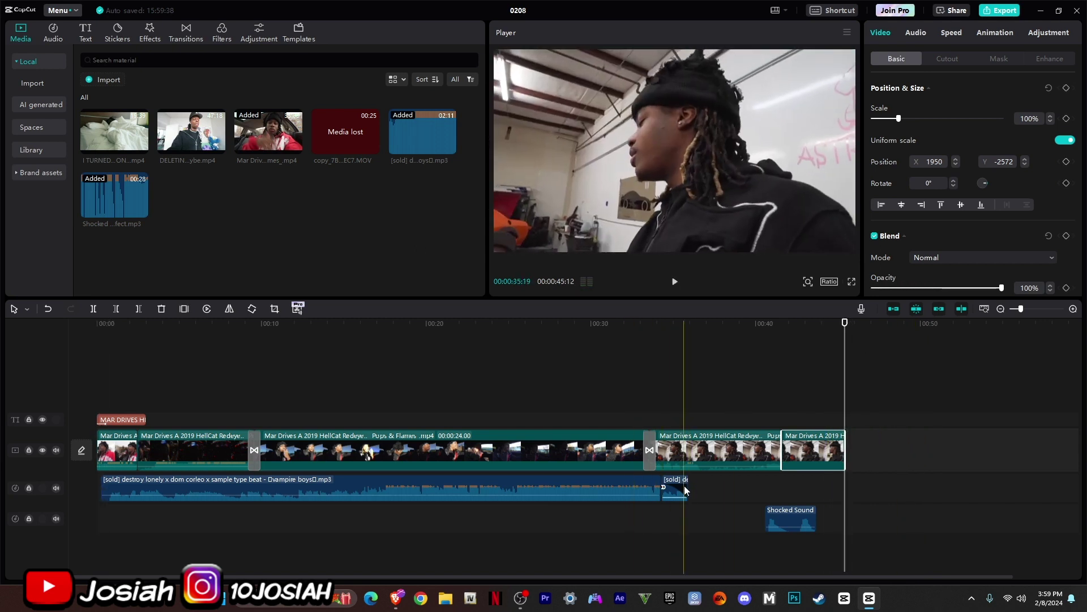
Step: Extend the second music clip's end to just past the start of the sound effect and lower its volume to -20.3 dB
{"action": "left_click_drag", "start_coordinate": [686, 486], "coordinate": [773, 488]}
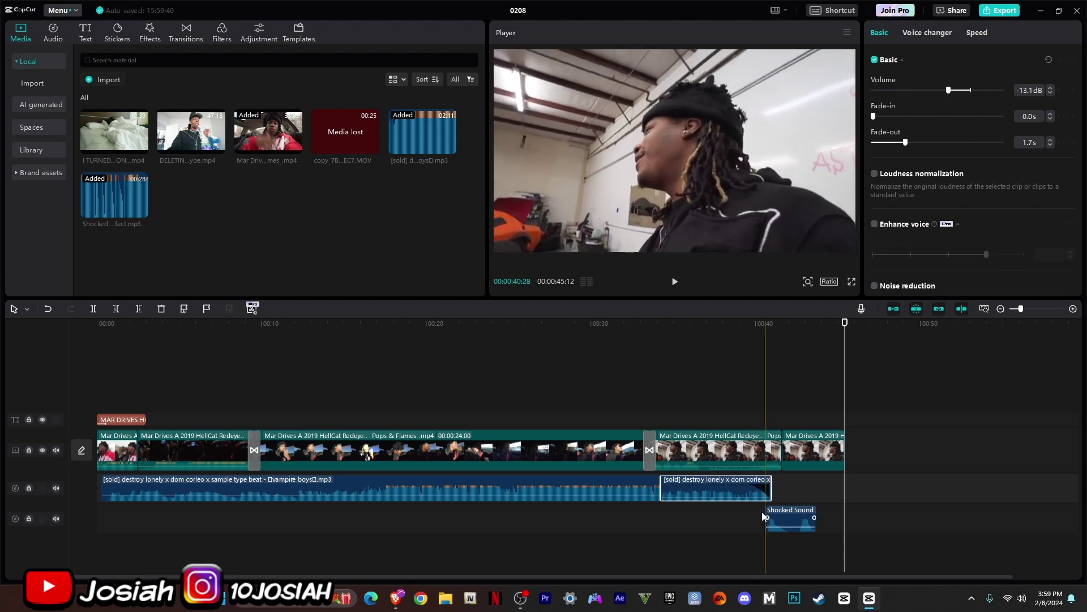
{"action": "left_click", "coordinate": [642, 325]}
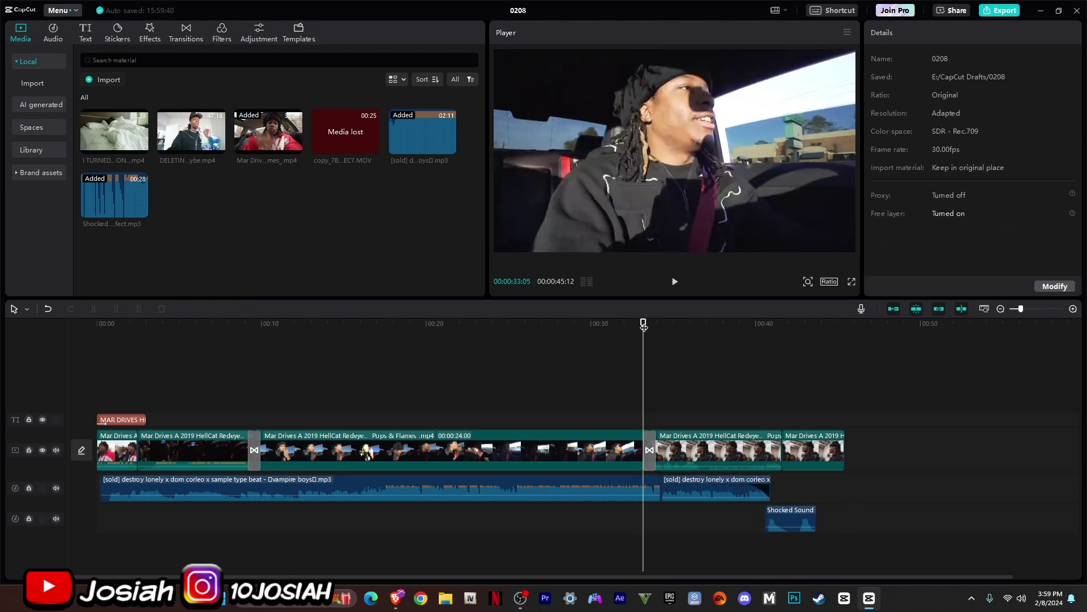
{"action": "key", "text": "space"}
{"action": "left_click", "coordinate": [816, 338]}
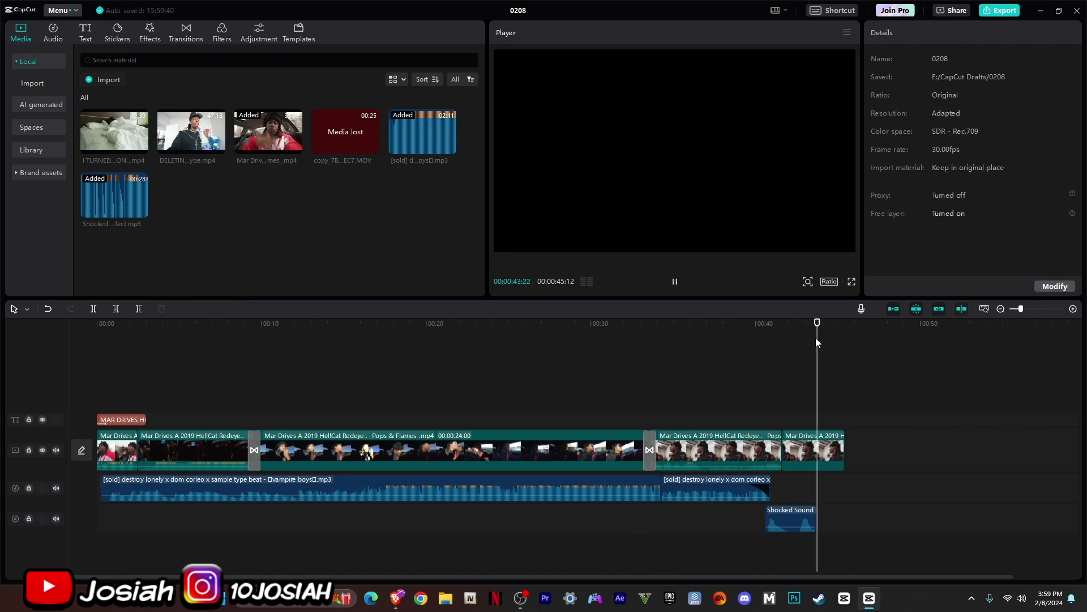
{"action": "left_click", "coordinate": [667, 324]}
{"action": "key", "text": "space"}
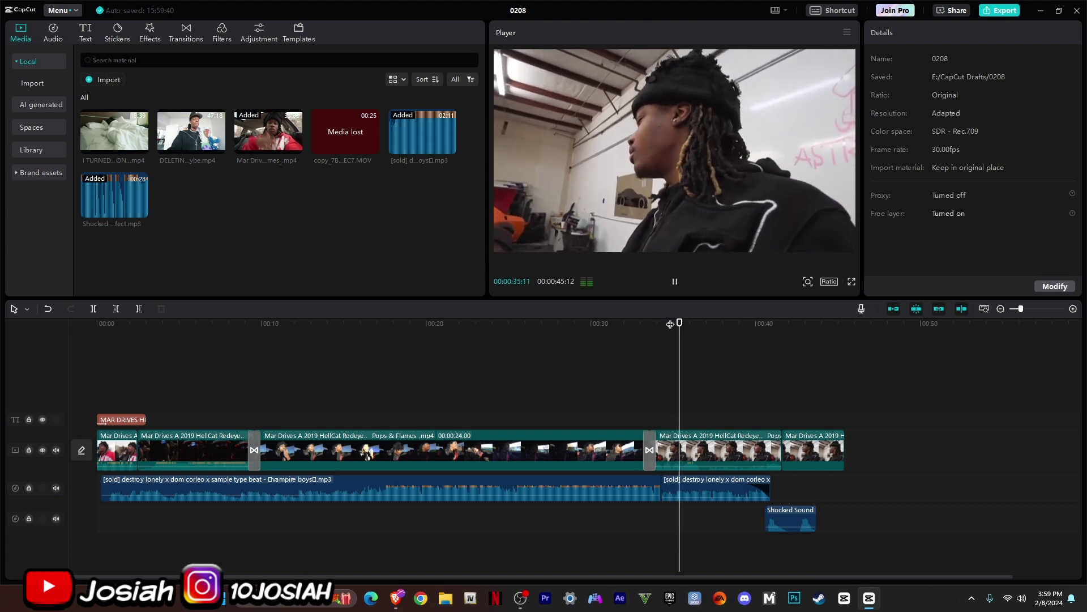
{"action": "left_click", "coordinate": [730, 495]}
{"action": "left_click_drag", "start_coordinate": [731, 497], "coordinate": [731, 500]}
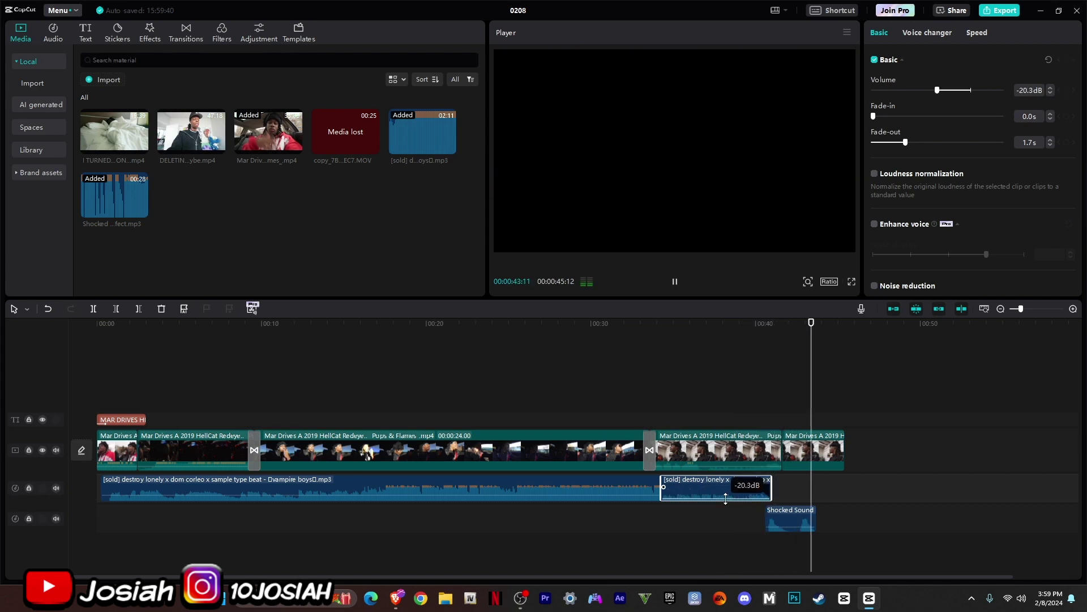
Step: Trim the last video clip's end to 00:00:44:04 and append the full Mar Drives A 2019 HellCat Redeye video directly after it
{"action": "left_click", "coordinate": [823, 463]}
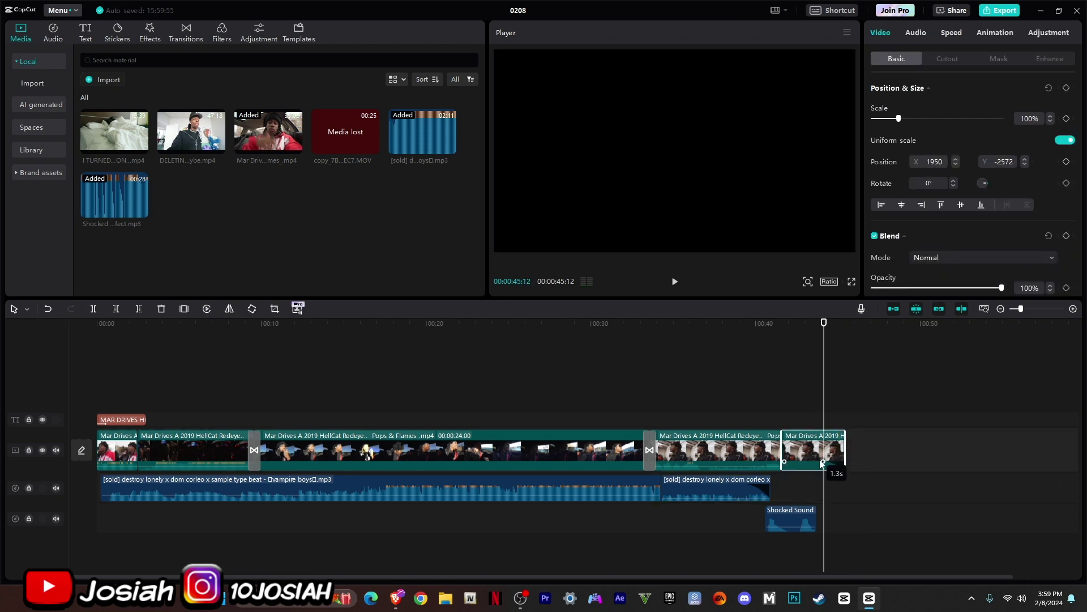
{"action": "key", "text": "w"}
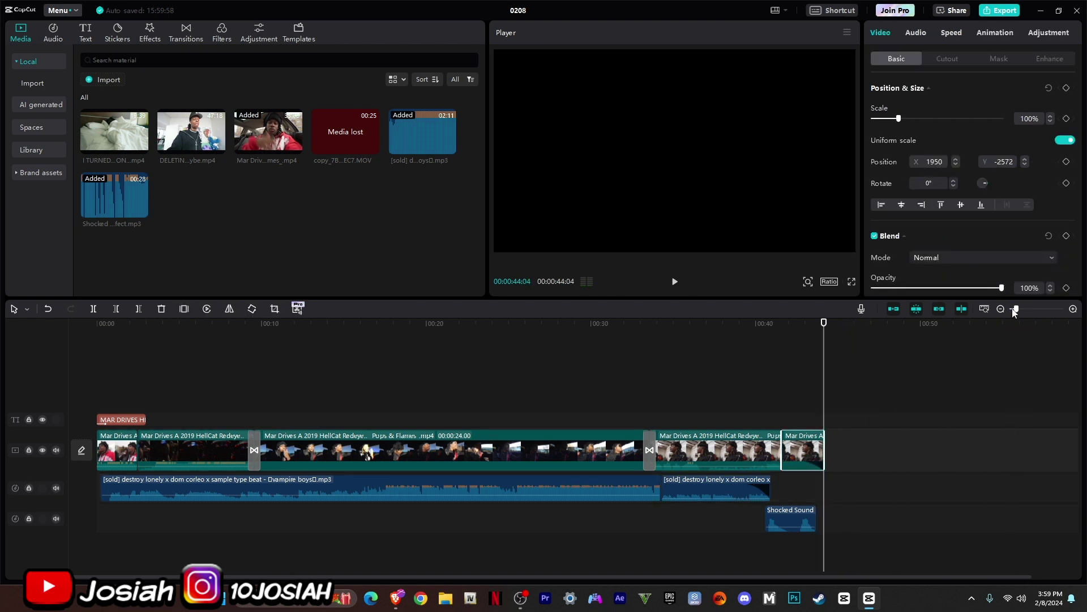
{"action": "scroll", "coordinate": [1028, 318], "scroll_direction": "up", "scroll_amount": 3}
{"action": "scroll", "coordinate": [1012, 314], "scroll_direction": "down", "scroll_amount": 5}
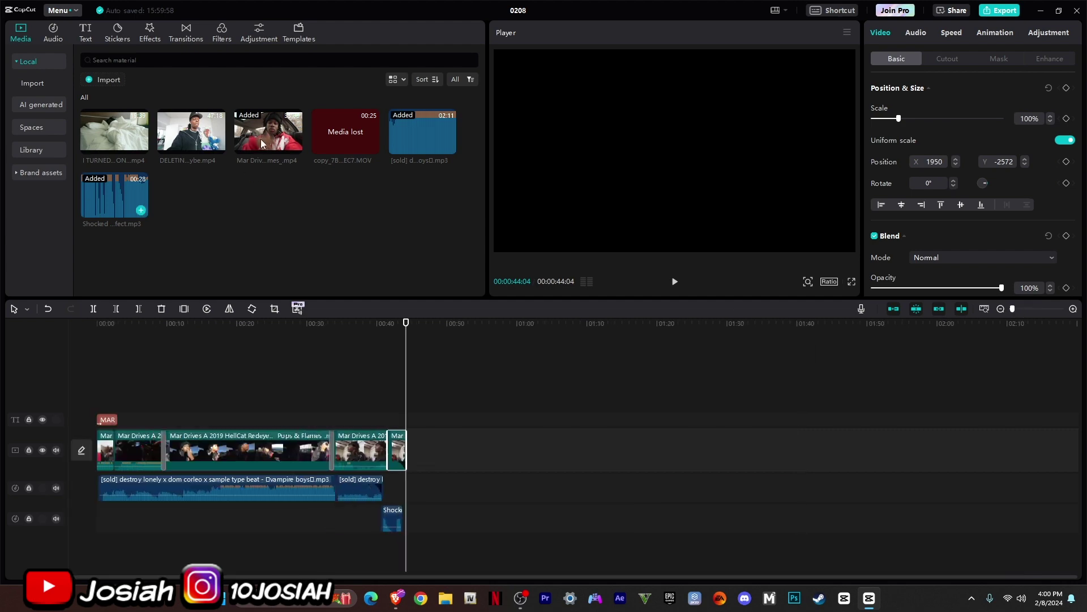
{"action": "left_click_drag", "start_coordinate": [261, 144], "coordinate": [413, 461]}
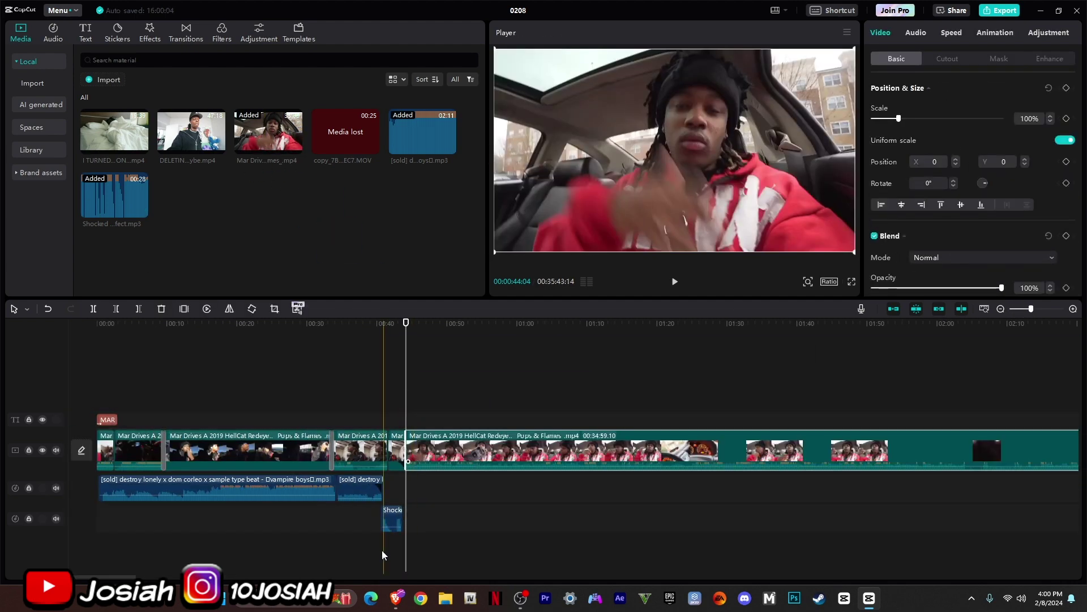
Step: Combine the title, all edited video clips, the music and the sound effect before the full video into one compound clip
{"action": "left_click_drag", "start_coordinate": [382, 554], "coordinate": [59, 229]}
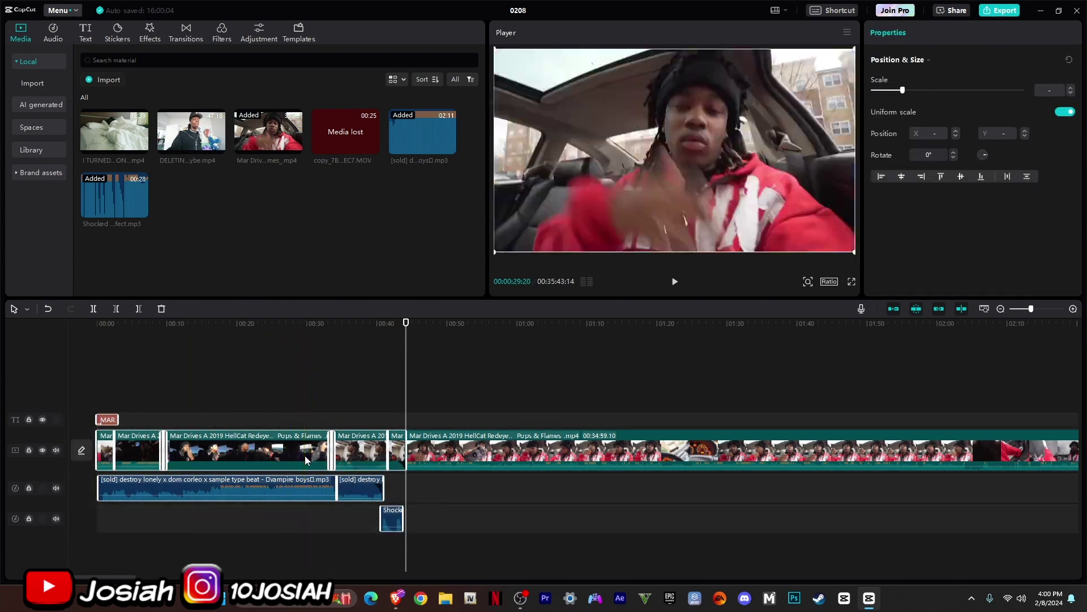
{"action": "right_click", "coordinate": [305, 455]}
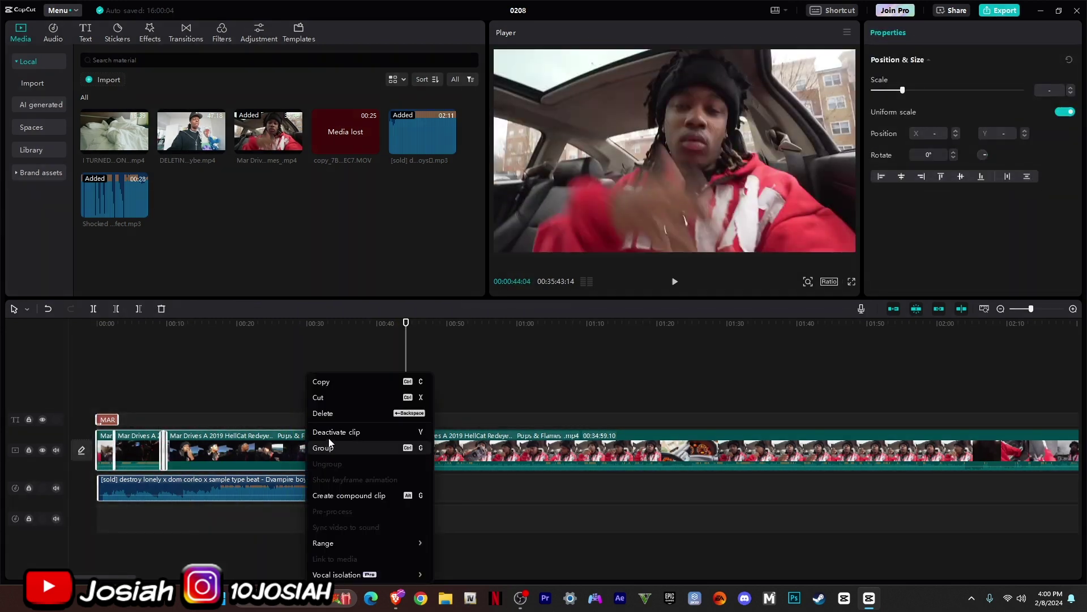
{"action": "left_click", "coordinate": [352, 496]}
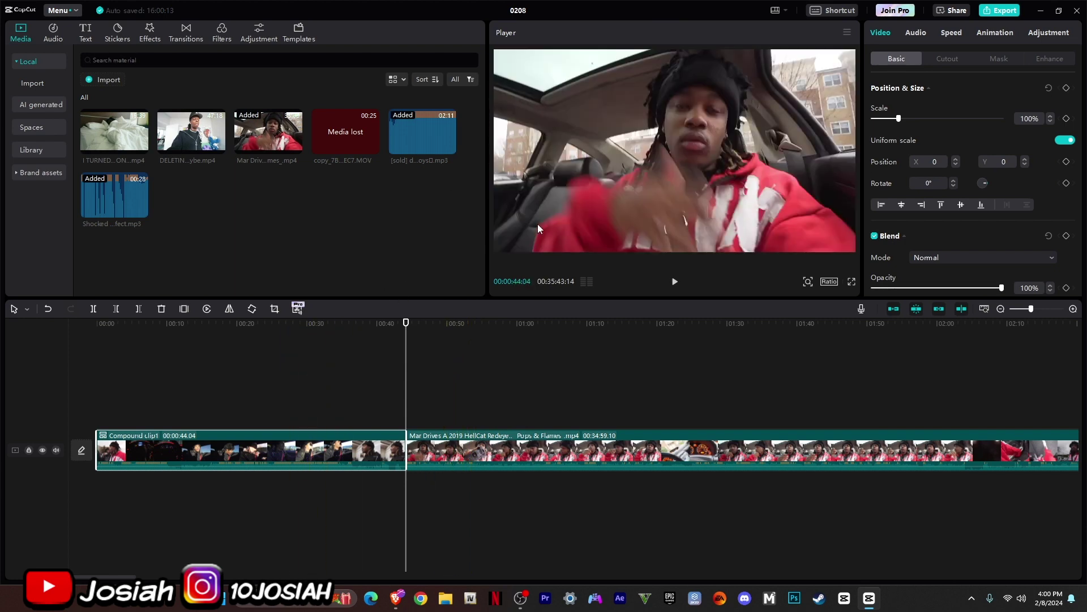
Step: Play the finished intro from the beginning in full screen to review it
{"action": "left_click", "coordinate": [97, 323]}
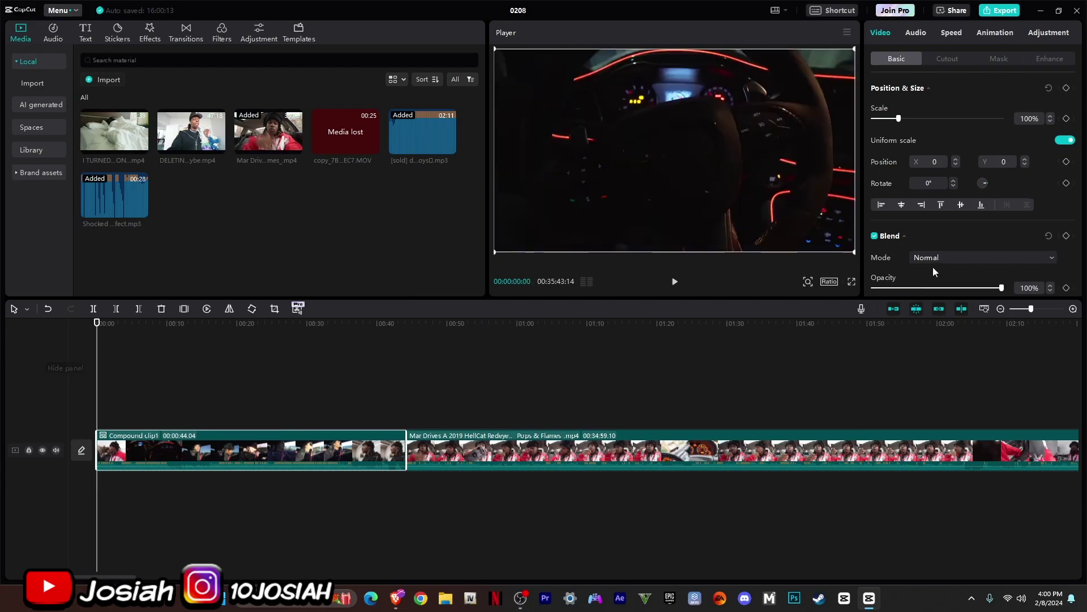
{"action": "left_click", "coordinate": [851, 282]}
{"action": "key", "text": "space"}
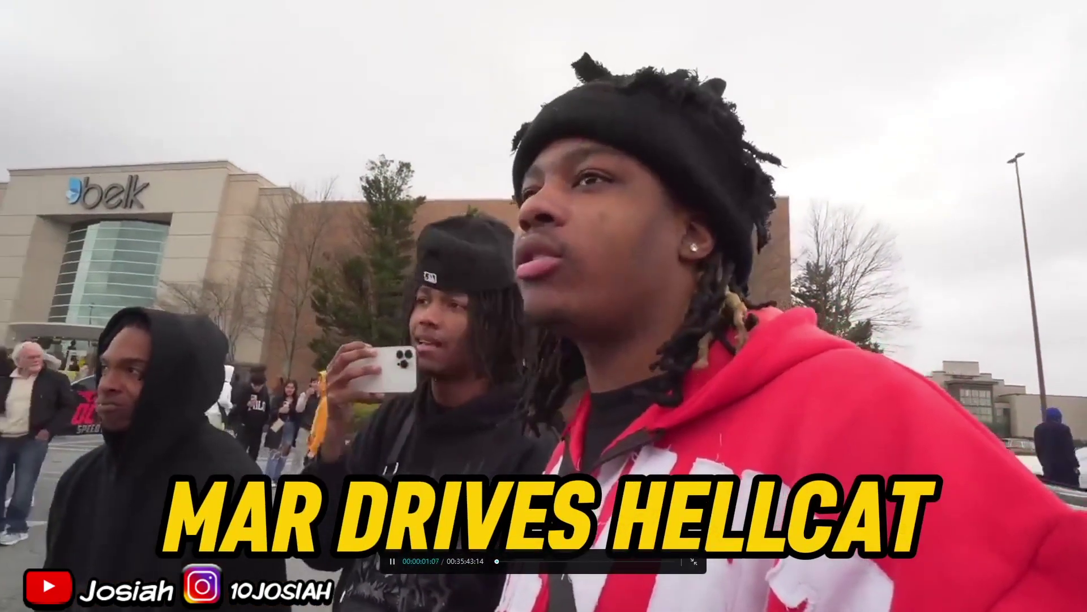